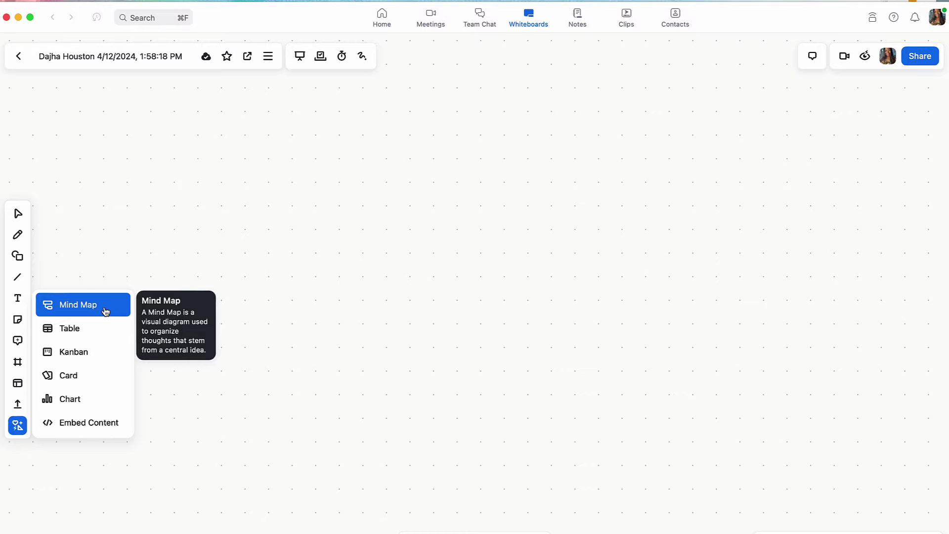
Place a mind map on the canvas with its root node reading 'Hi'.
{"action": "left_click", "coordinate": [106, 309]}
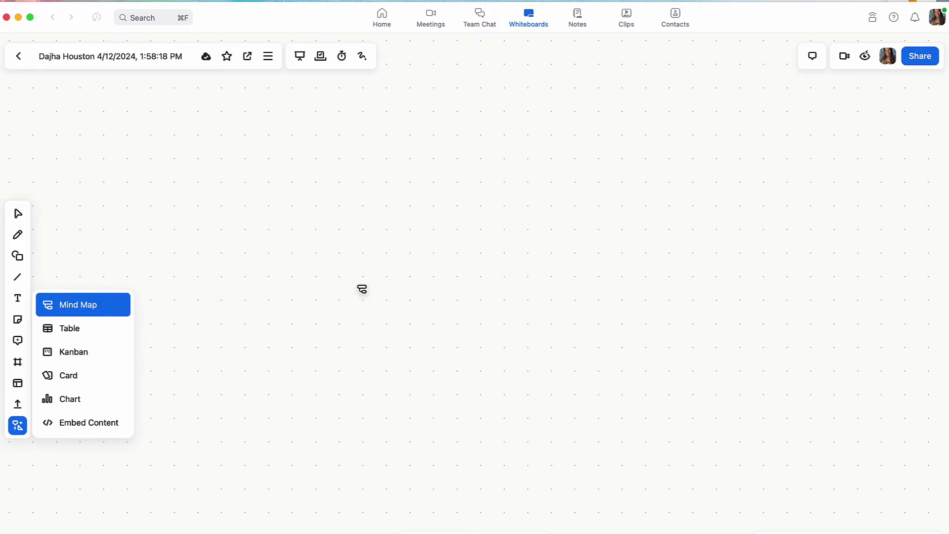
{"action": "left_click", "coordinate": [362, 289]}
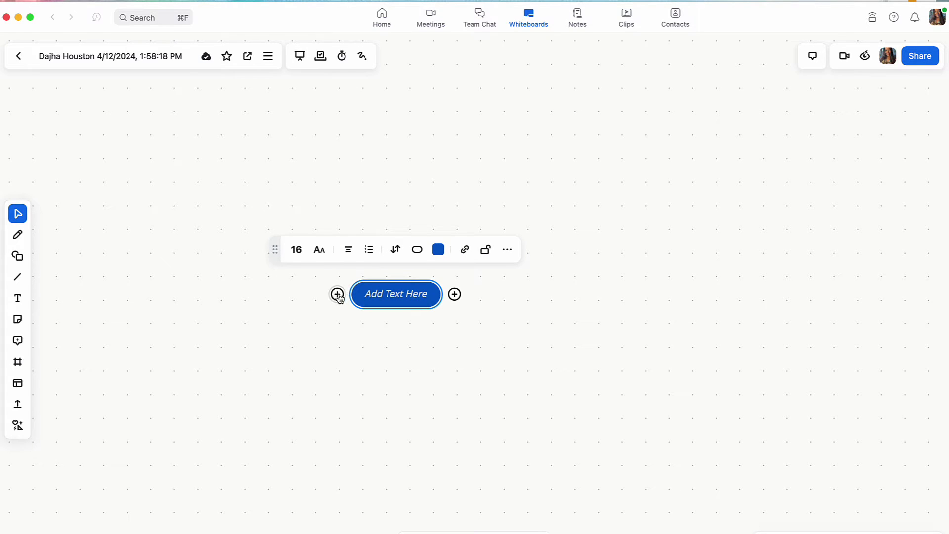
{"action": "double_click", "coordinate": [394, 295]}
{"action": "type", "text": "Hi"}
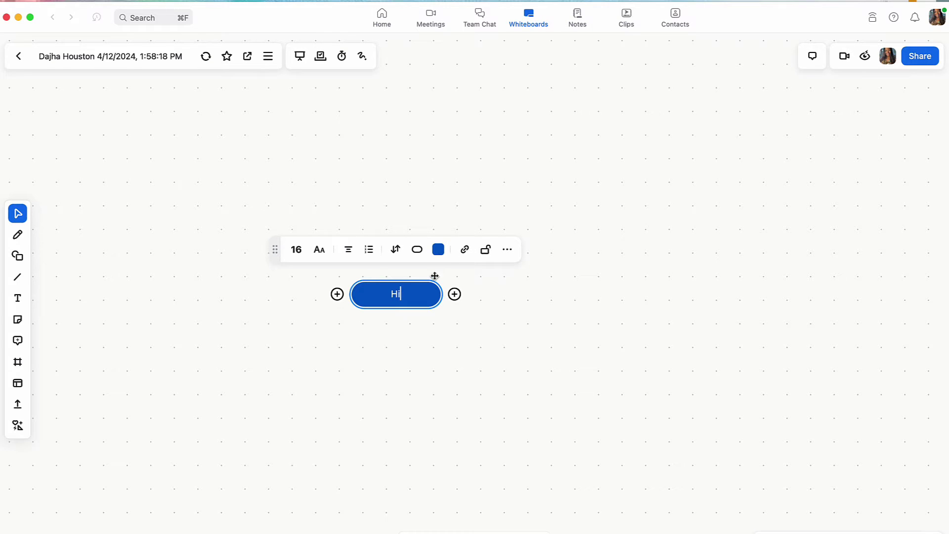
Colour the Hi root node violet, trying outline-only before restoring the solid fill.
{"action": "left_click", "coordinate": [439, 249]}
{"action": "left_click", "coordinate": [446, 277]}
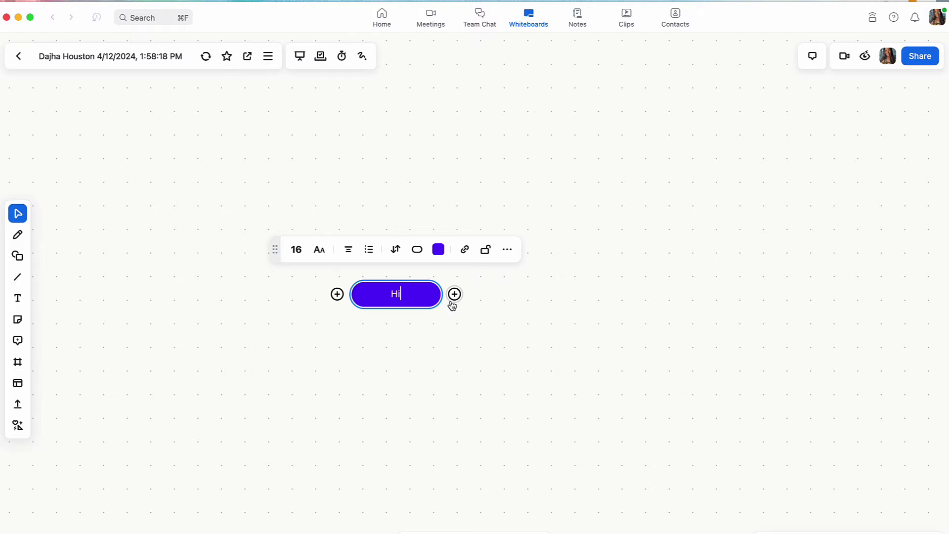
{"action": "left_click", "coordinate": [417, 249]}
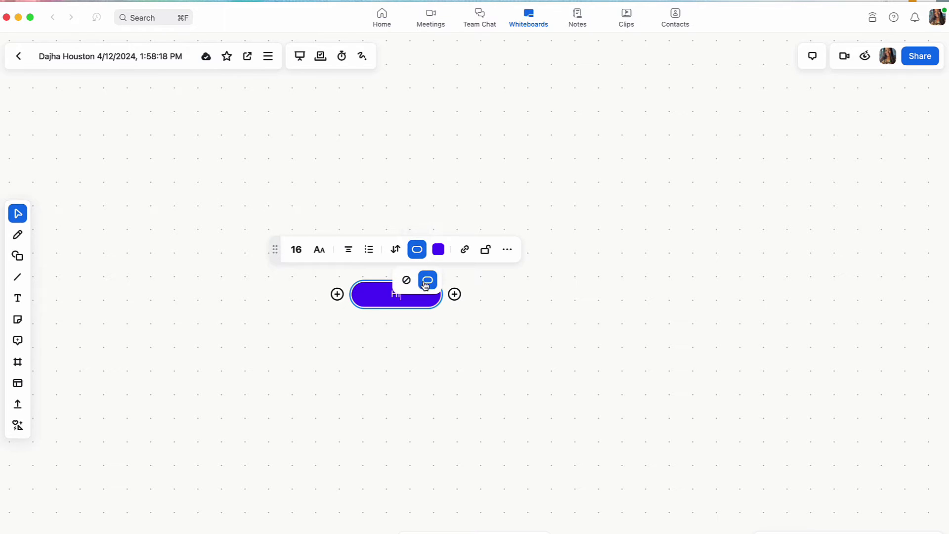
{"action": "left_click", "coordinate": [407, 280]}
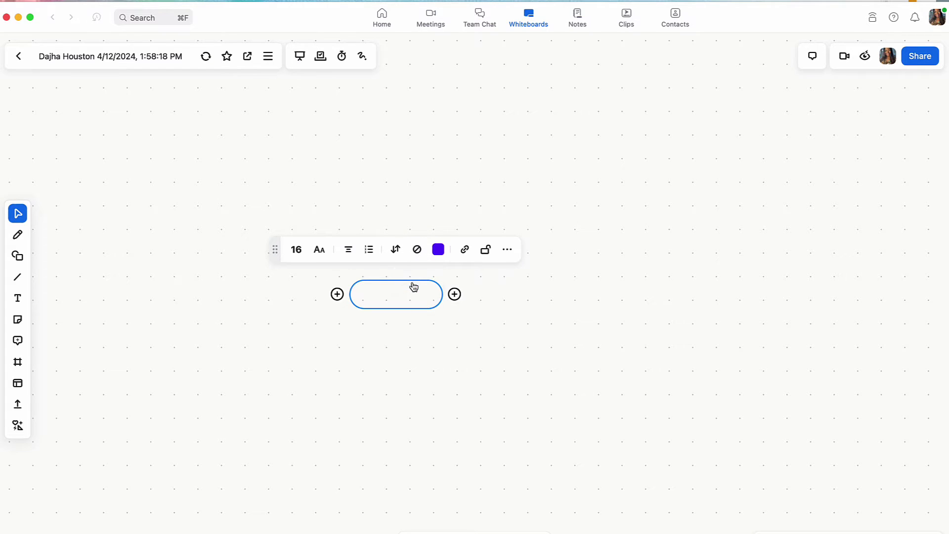
{"action": "left_click", "coordinate": [418, 250]}
{"action": "left_click", "coordinate": [426, 279]}
{"action": "type", "text": "Hi"}
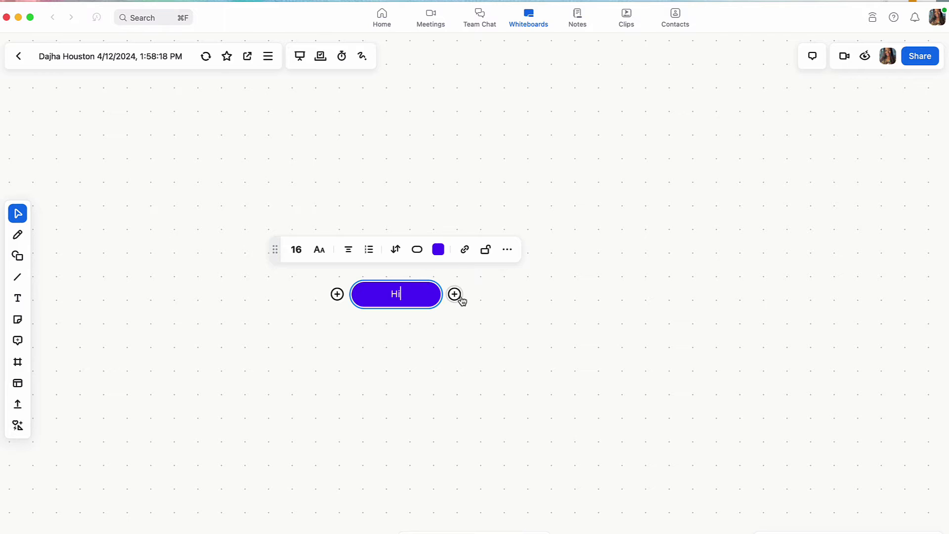
Add child, sibling and further branch nodes off the Hi root using the + handles.
{"action": "left_click", "coordinate": [458, 298]}
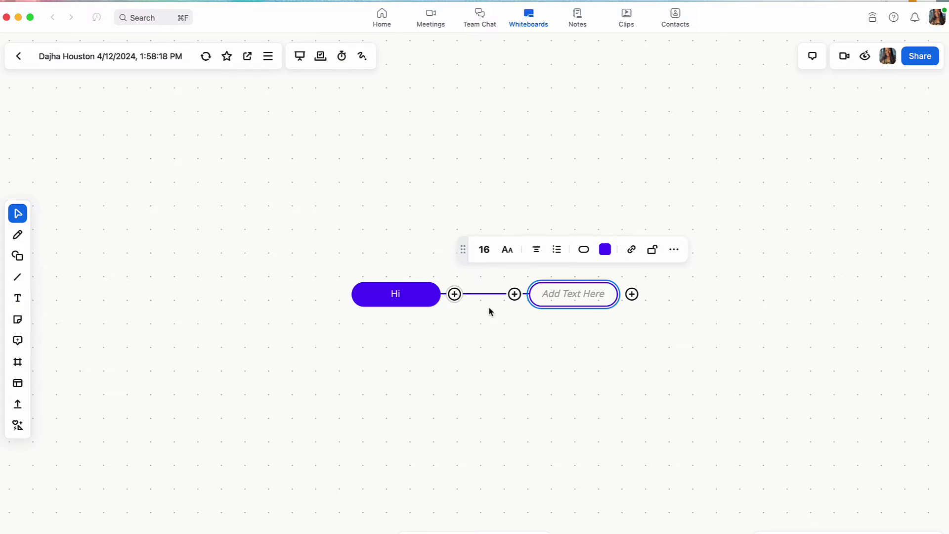
{"action": "left_click", "coordinate": [514, 294]}
{"action": "left_click", "coordinate": [453, 294]}
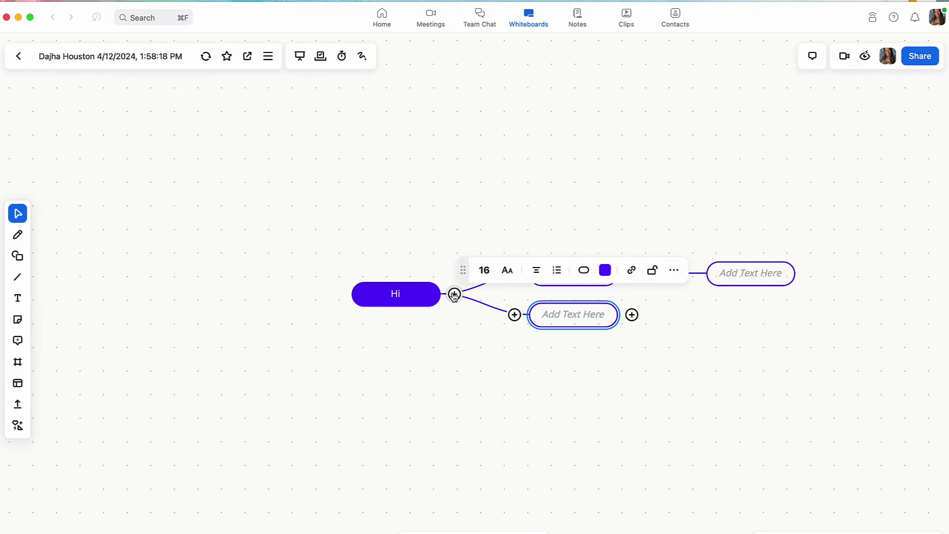
{"action": "left_click", "coordinate": [454, 295]}
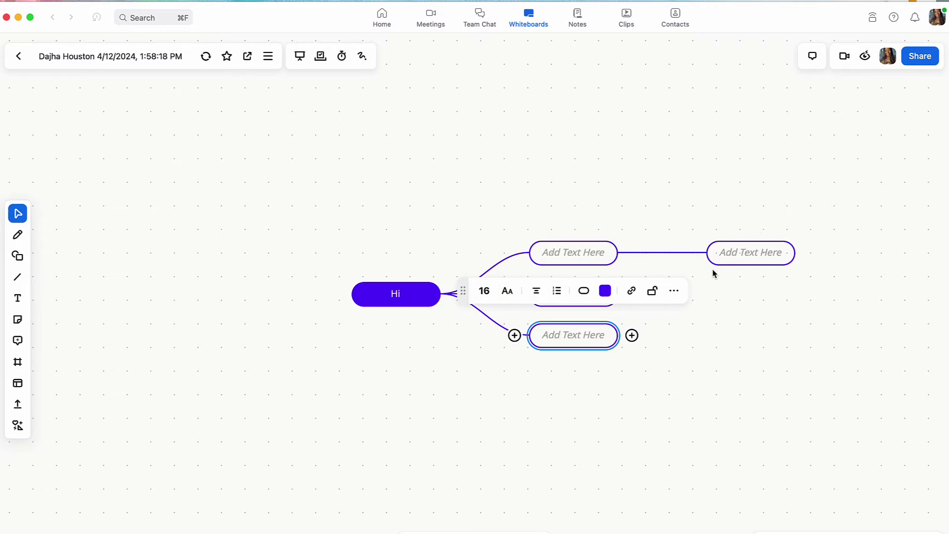
Drag the branch nodes apart across the canvas, then reopen the advanced elements list.
{"action": "left_click", "coordinate": [709, 253]}
{"action": "left_click_drag", "start_coordinate": [709, 253], "coordinate": [656, 162]}
{"action": "left_click_drag", "start_coordinate": [581, 251], "coordinate": [521, 166]}
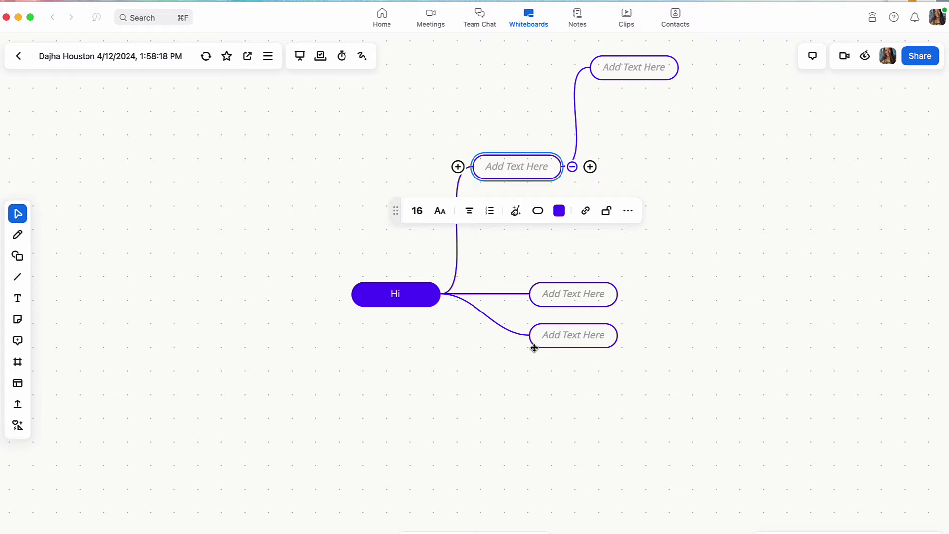
{"action": "left_click", "coordinate": [560, 337]}
{"action": "left_click_drag", "start_coordinate": [560, 337], "coordinate": [492, 377]}
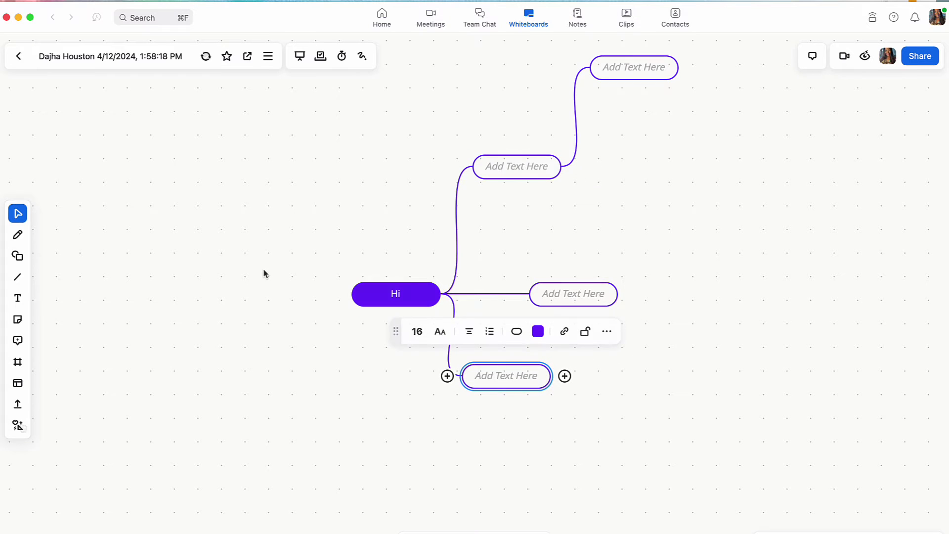
{"action": "left_click", "coordinate": [18, 425]}
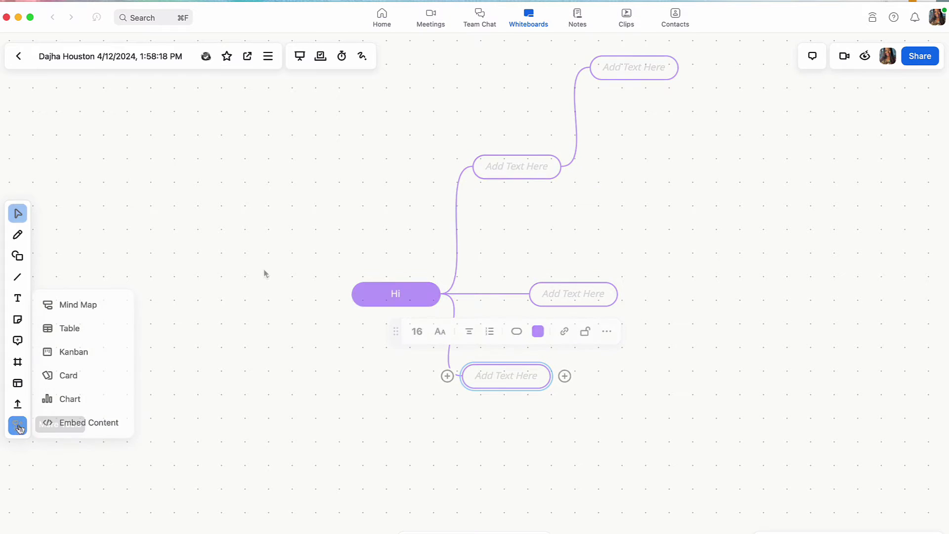
Place a 4x4 table, enlarge it, and add a fifth row and fifth column.
{"action": "left_click", "coordinate": [96, 335]}
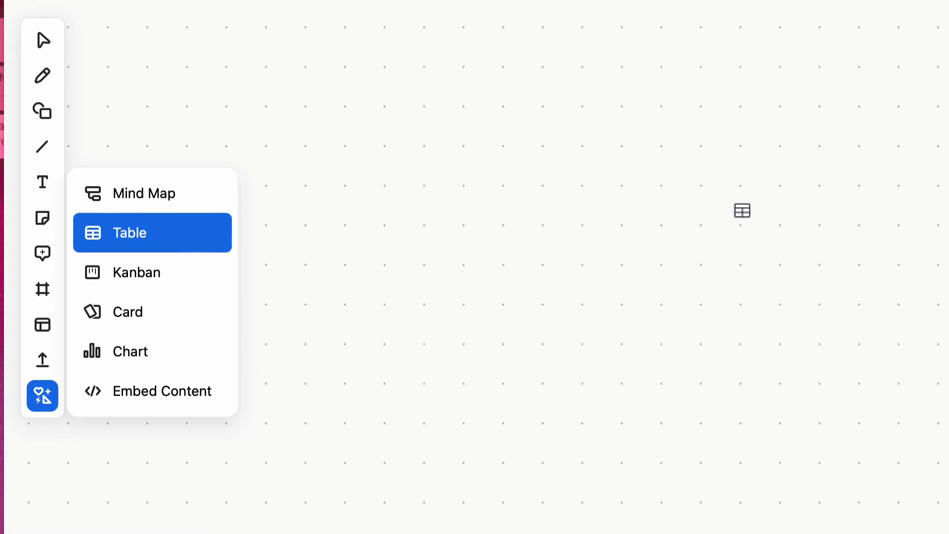
{"action": "left_click", "coordinate": [723, 197]}
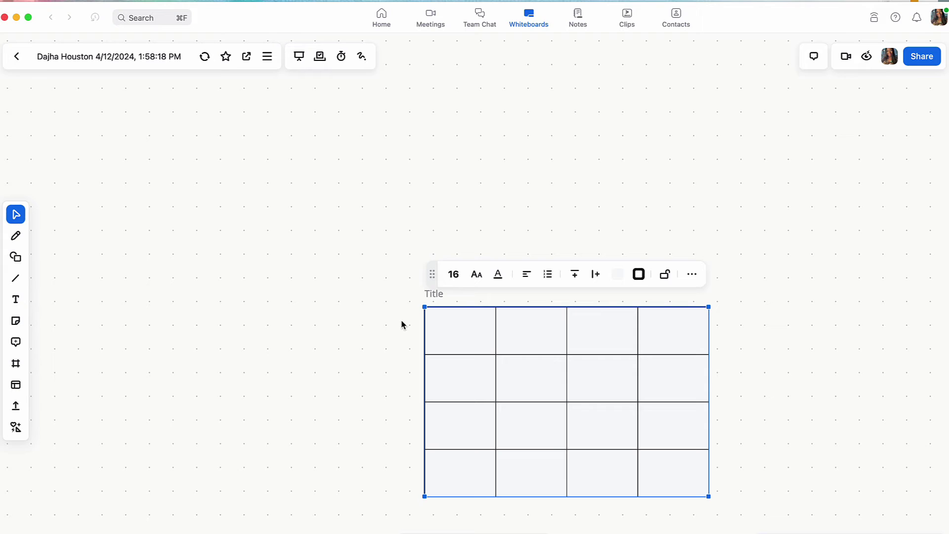
{"action": "left_click_drag", "start_coordinate": [425, 307], "coordinate": [270, 267]}
{"action": "left_click", "coordinate": [363, 278]}
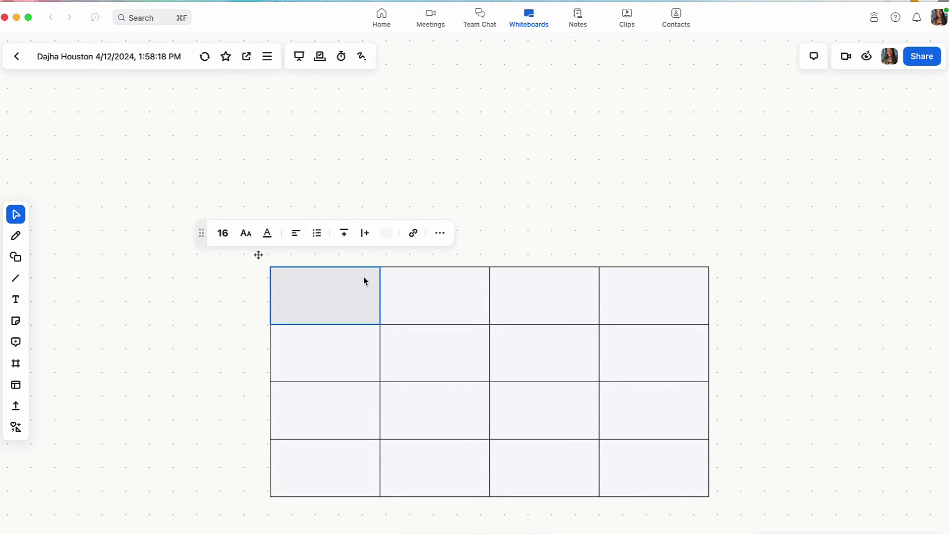
{"action": "left_click", "coordinate": [346, 233]}
{"action": "left_click", "coordinate": [364, 233]}
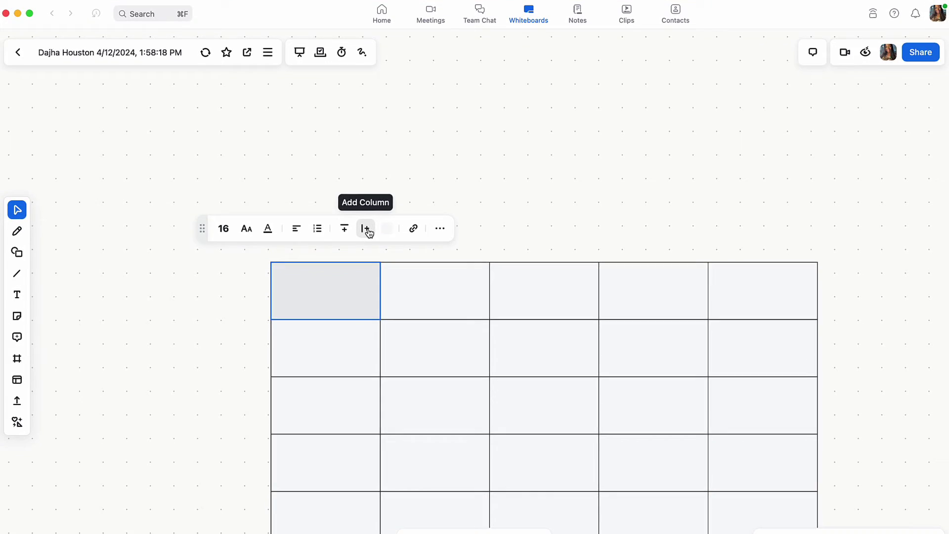
Select all five top-row cells and fill them Light Green.
{"action": "left_click", "coordinate": [519, 221]}
{"action": "left_click_drag", "start_coordinate": [343, 255], "coordinate": [810, 268]}
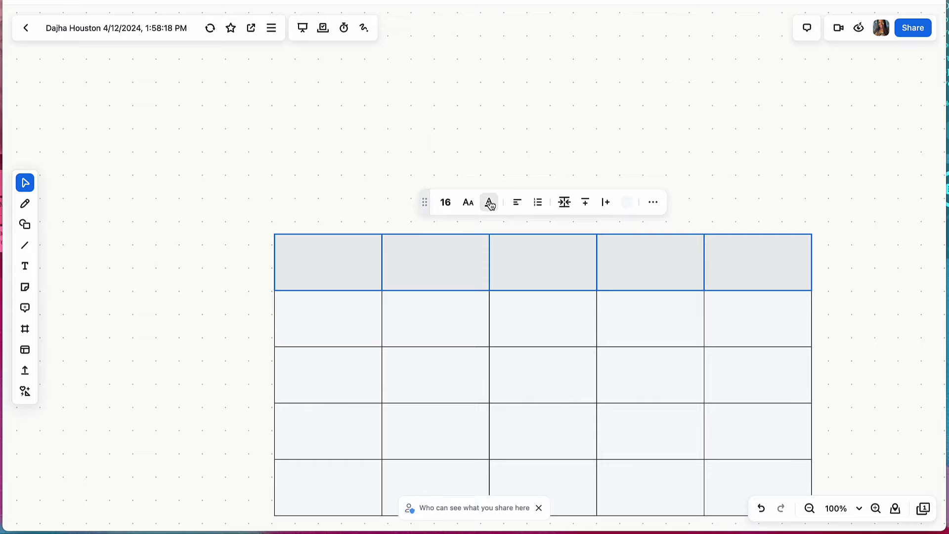
{"action": "left_click", "coordinate": [626, 202]}
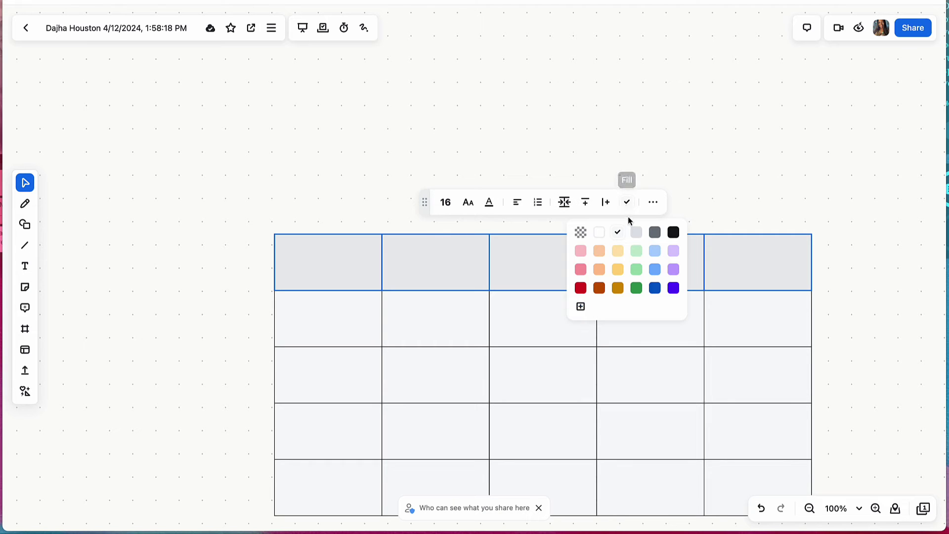
{"action": "left_click", "coordinate": [638, 255]}
{"action": "left_click", "coordinate": [678, 215]}
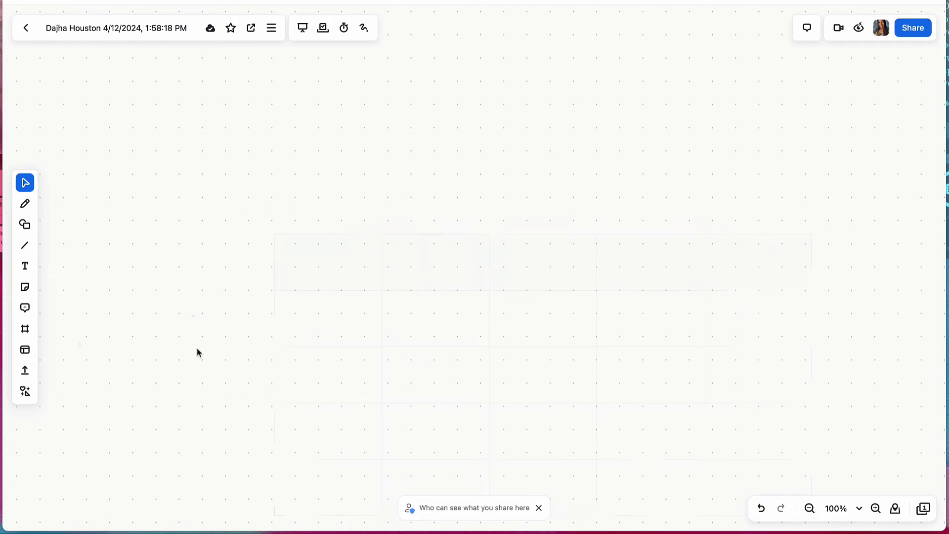
Add a kanban board to the canvas and move it up to the top left.
{"action": "left_click", "coordinate": [25, 391]}
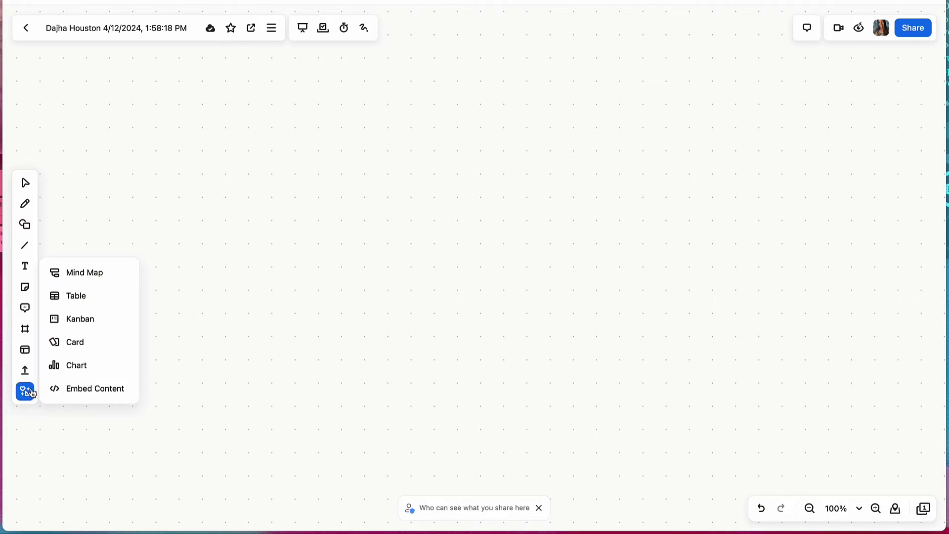
{"action": "left_click", "coordinate": [118, 327]}
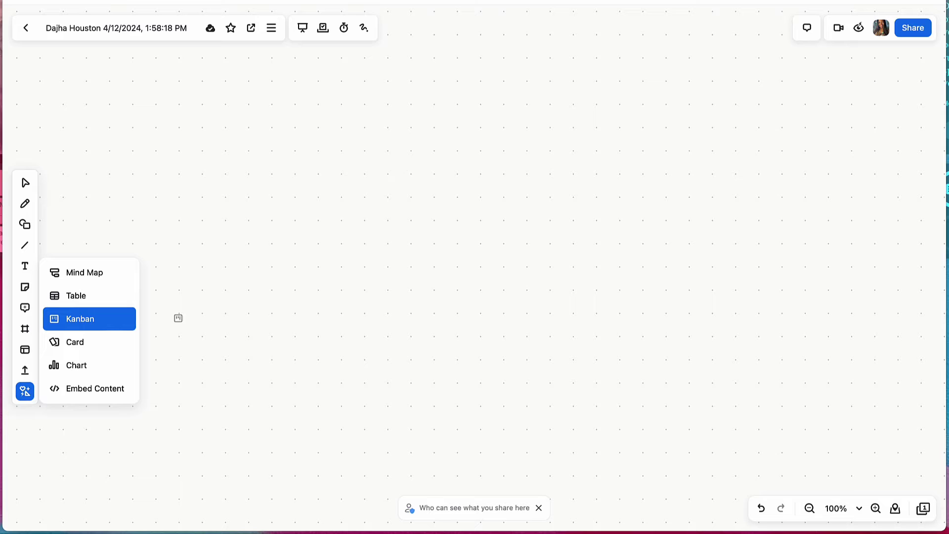
{"action": "left_click", "coordinate": [450, 172]}
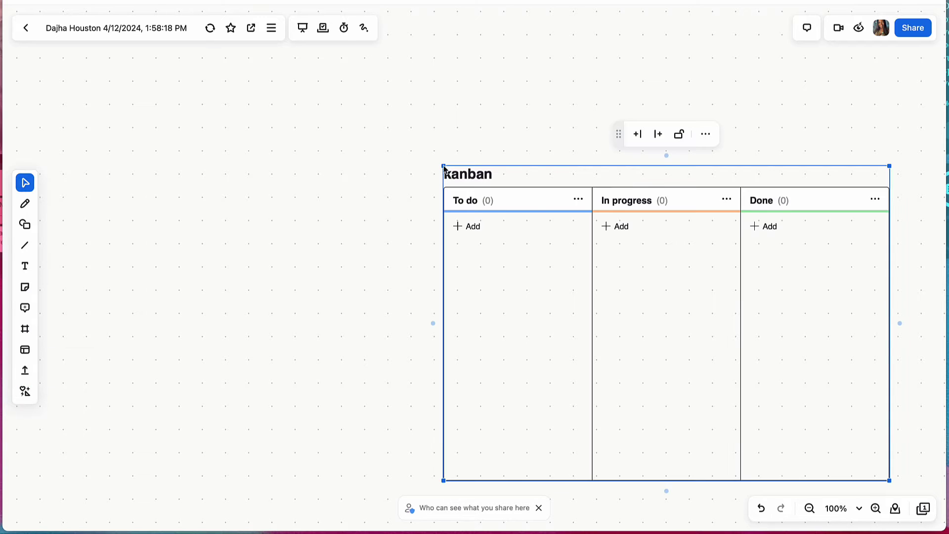
{"action": "left_click_drag", "start_coordinate": [515, 174], "coordinate": [309, 150]}
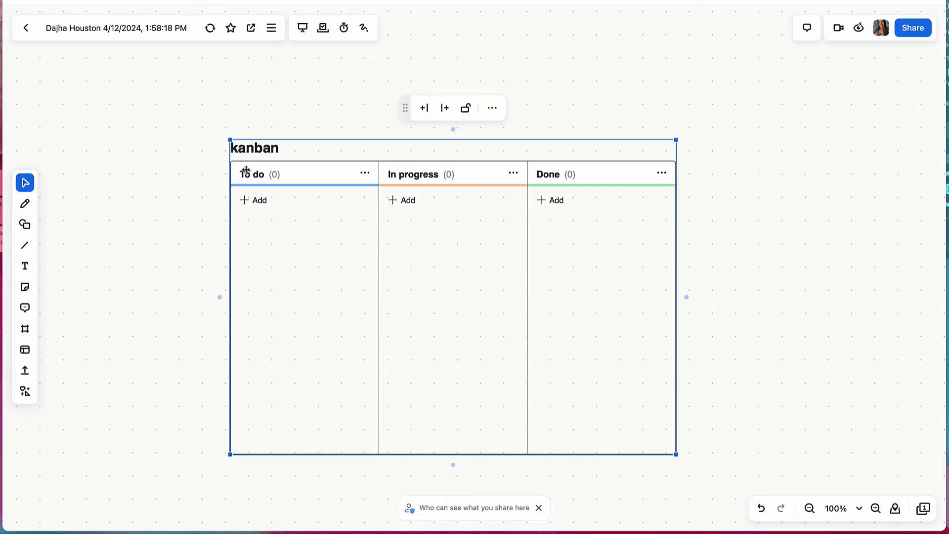
{"action": "left_click", "coordinate": [183, 247]}
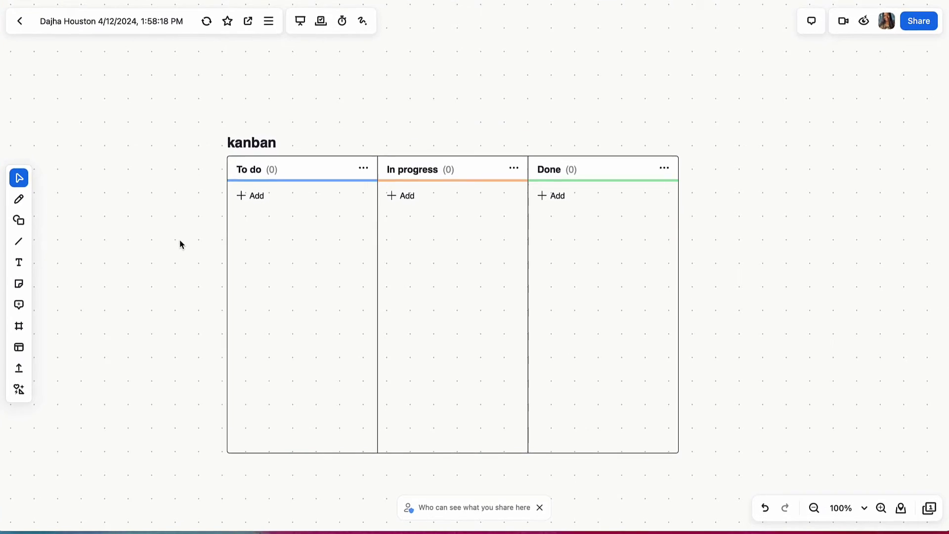
Try editing the In progress title and browse each column's options menu.
{"action": "double_click", "coordinate": [428, 173]}
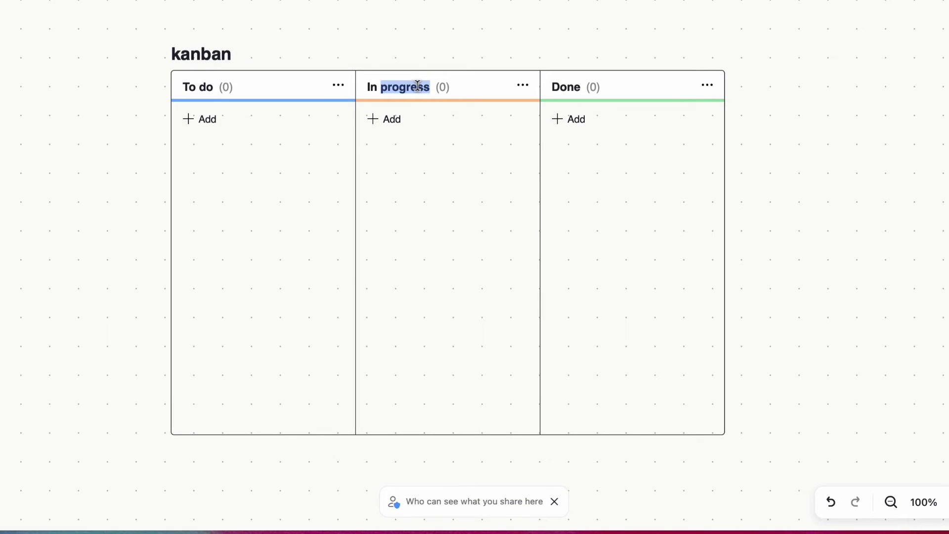
{"action": "left_click", "coordinate": [388, 86]}
{"action": "key", "text": "ctrl+a"}
{"action": "left_click", "coordinate": [324, 11]}
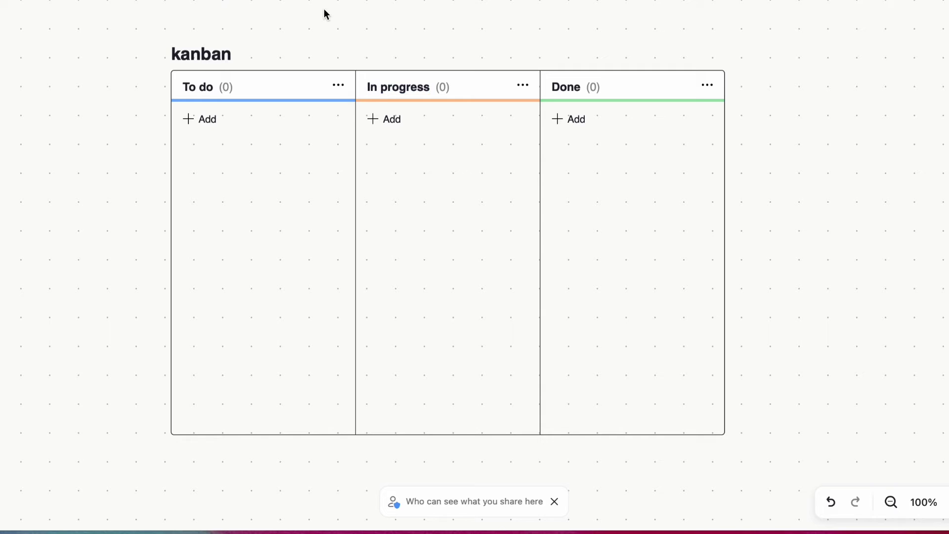
{"action": "left_click", "coordinate": [338, 87]}
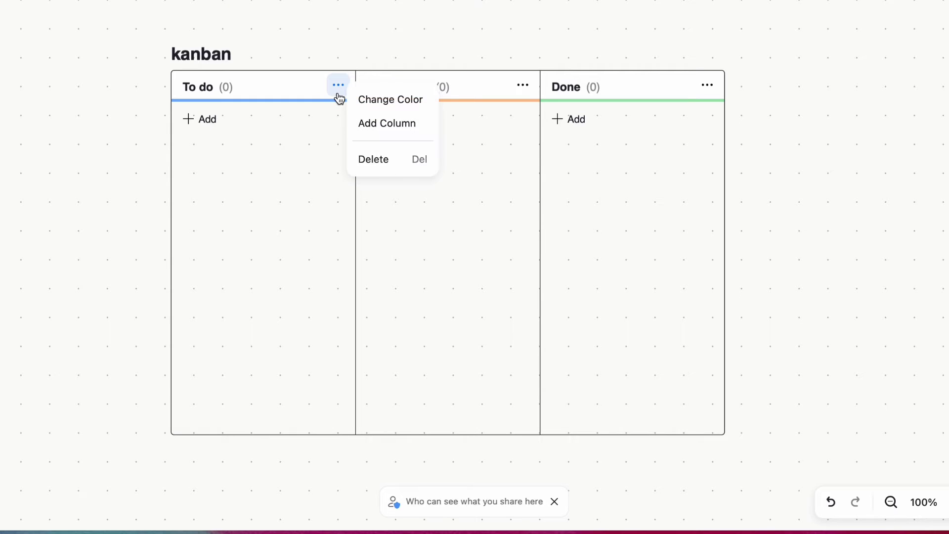
{"action": "left_click", "coordinate": [522, 86]}
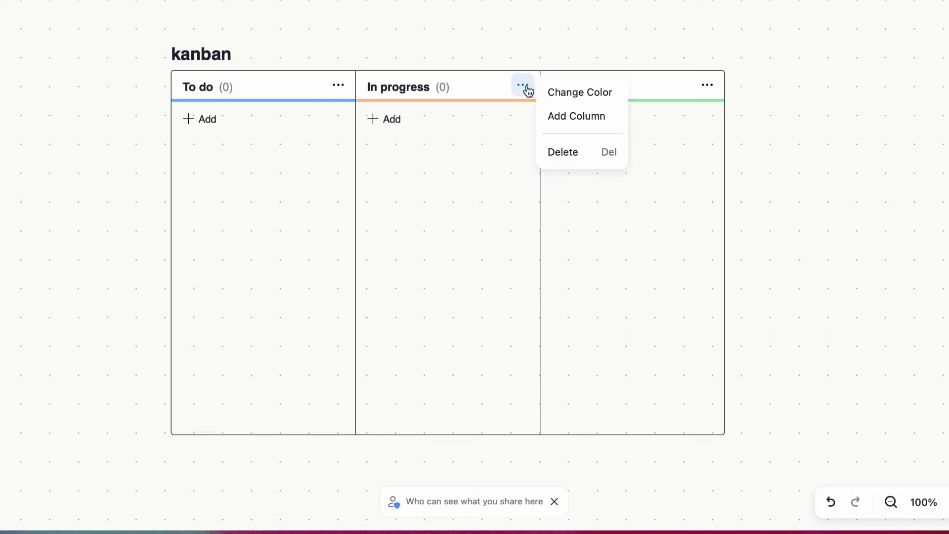
{"action": "left_click", "coordinate": [707, 86]}
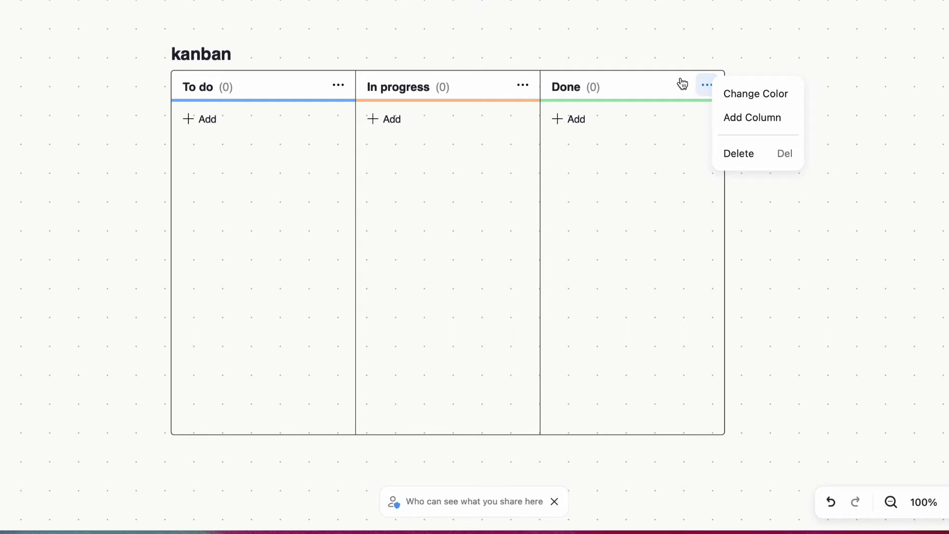
{"action": "left_click", "coordinate": [609, 48]}
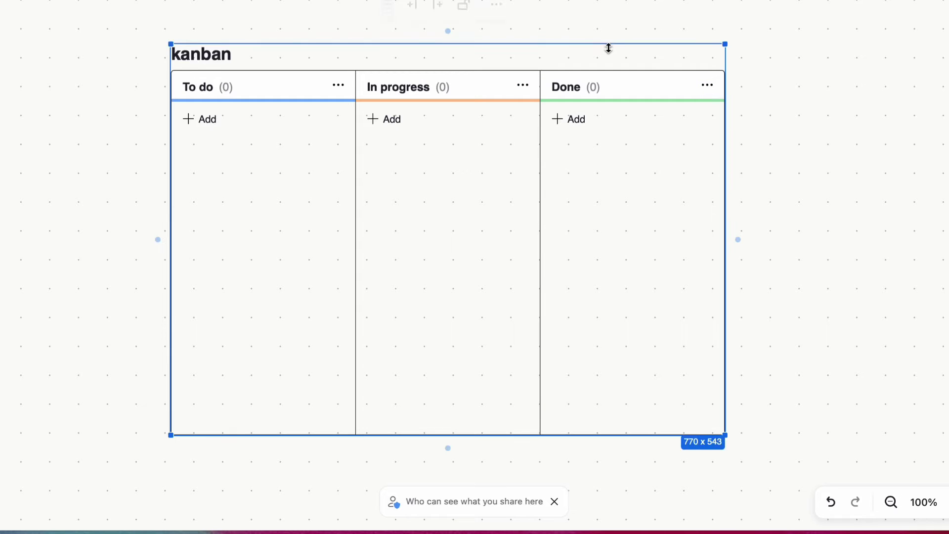
Change the To do column's colour to Dark Blue.
{"action": "left_click", "coordinate": [338, 87]}
{"action": "mouse_move", "coordinate": [398, 97]}
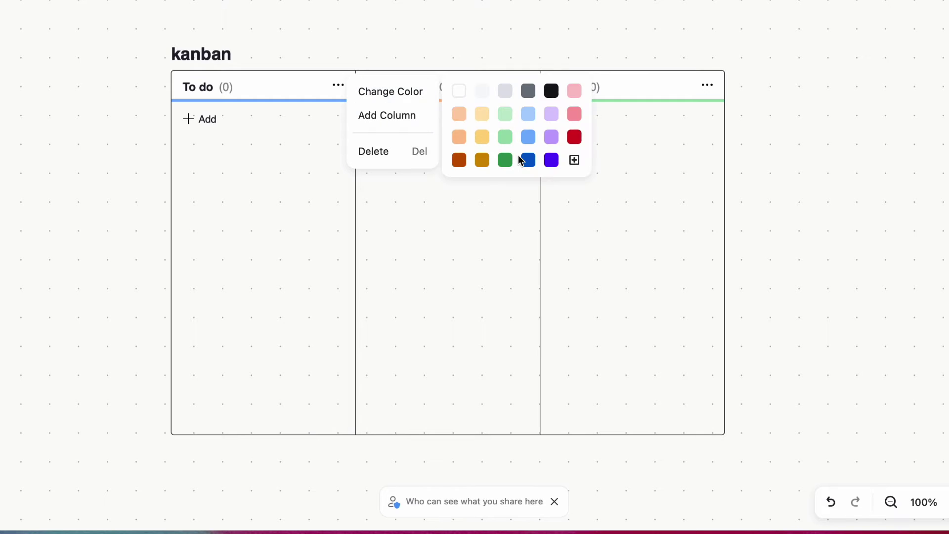
{"action": "left_click", "coordinate": [528, 160]}
Add a fourth 'New Column' after the Done column.
{"action": "left_click", "coordinate": [522, 87]}
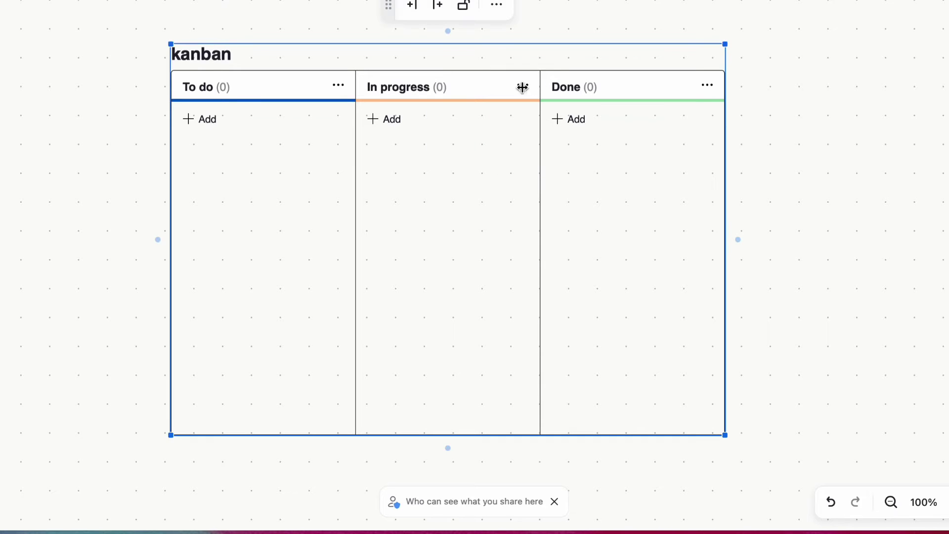
{"action": "left_click", "coordinate": [708, 87]}
{"action": "left_click", "coordinate": [754, 123]}
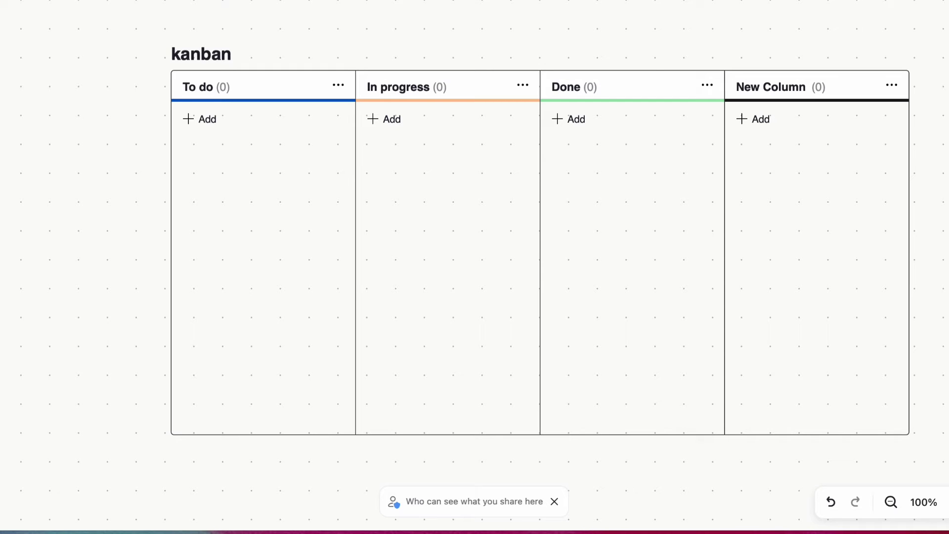
Add a 'Write plan' card under To do, assign it, and set its due date to April 13.
{"action": "left_click", "coordinate": [221, 127]}
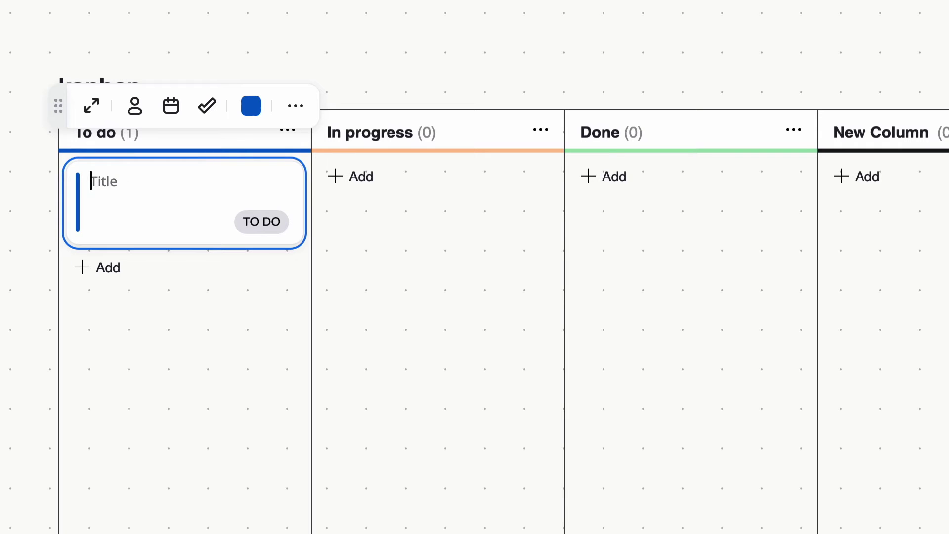
{"action": "type", "text": "Write plan"}
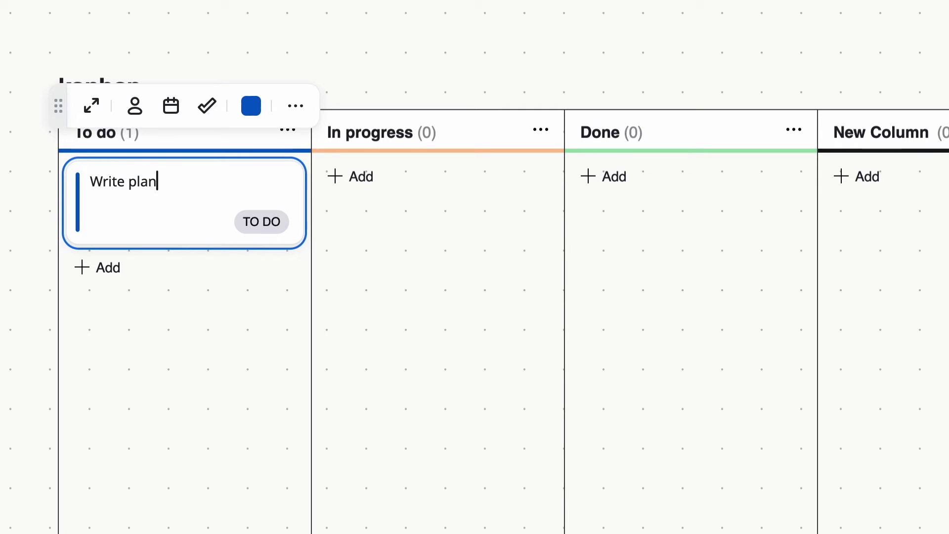
{"action": "left_click", "coordinate": [132, 123]}
{"action": "left_click", "coordinate": [155, 228]}
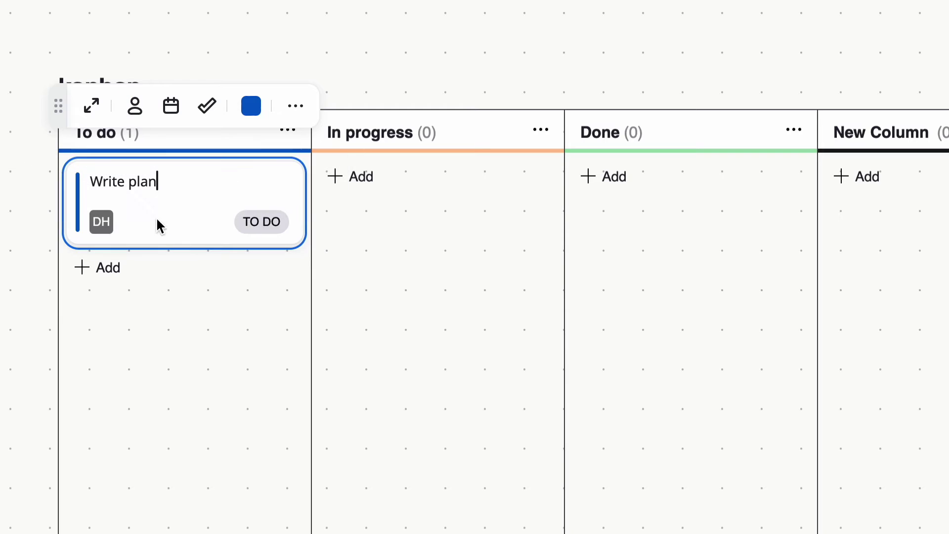
{"action": "left_click", "coordinate": [170, 106]}
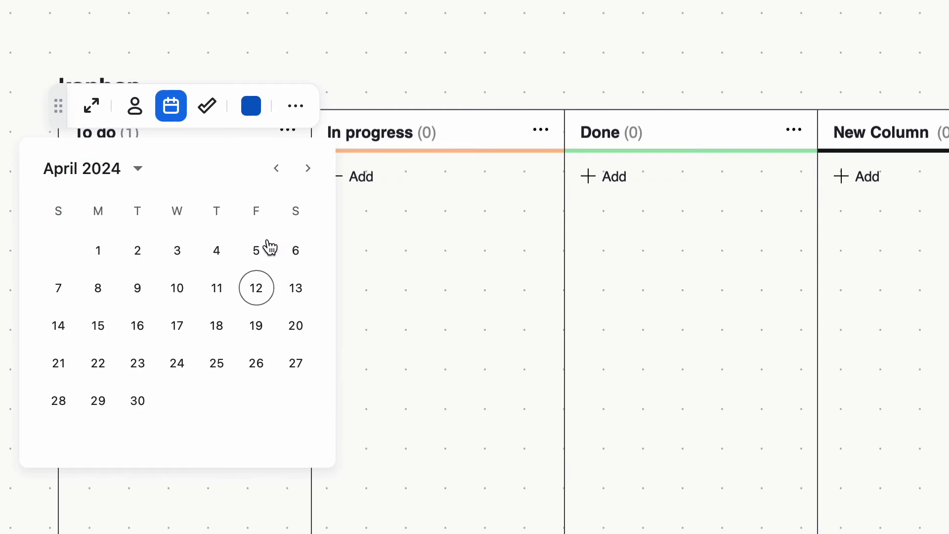
{"action": "left_click", "coordinate": [301, 288]}
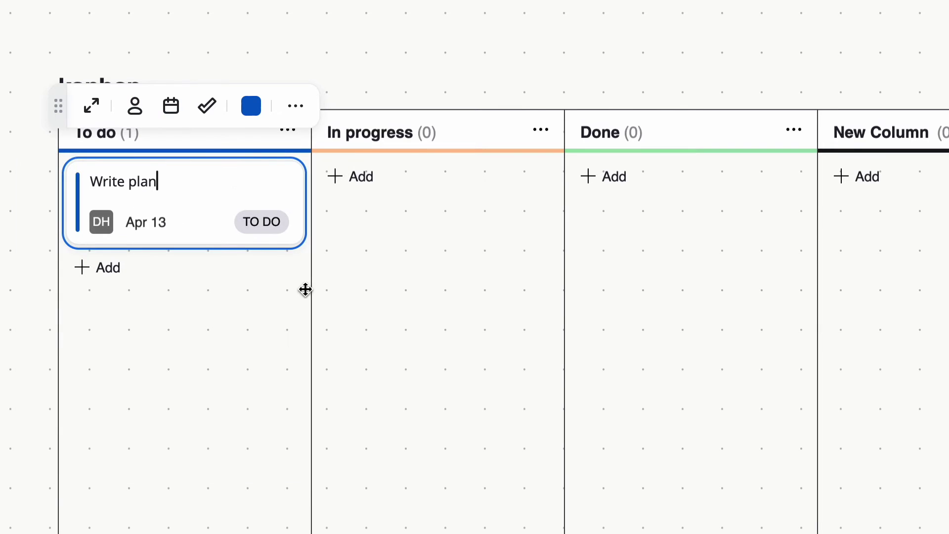
Move the Write plan card into the In progress column.
{"action": "left_click", "coordinate": [207, 110]}
{"action": "left_click", "coordinate": [207, 173]}
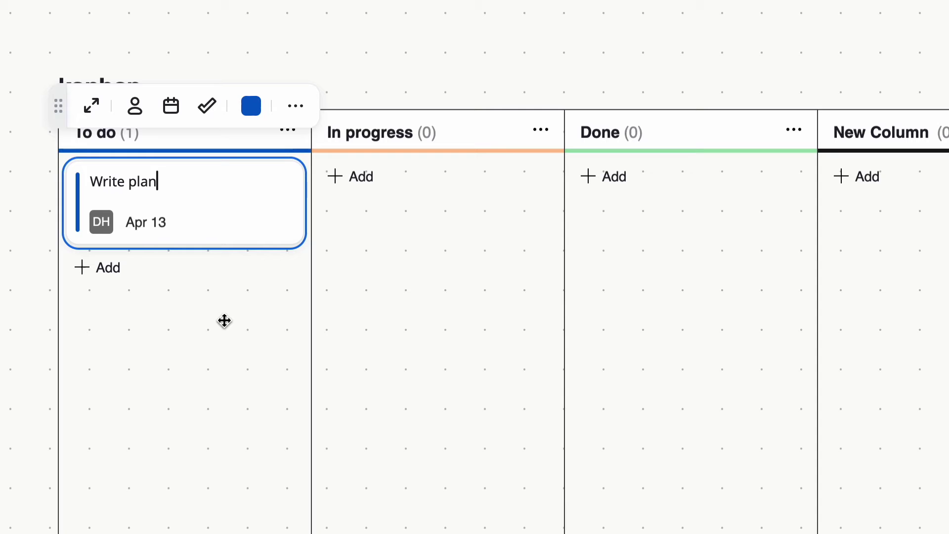
{"action": "left_click_drag", "start_coordinate": [221, 217], "coordinate": [678, 248]}
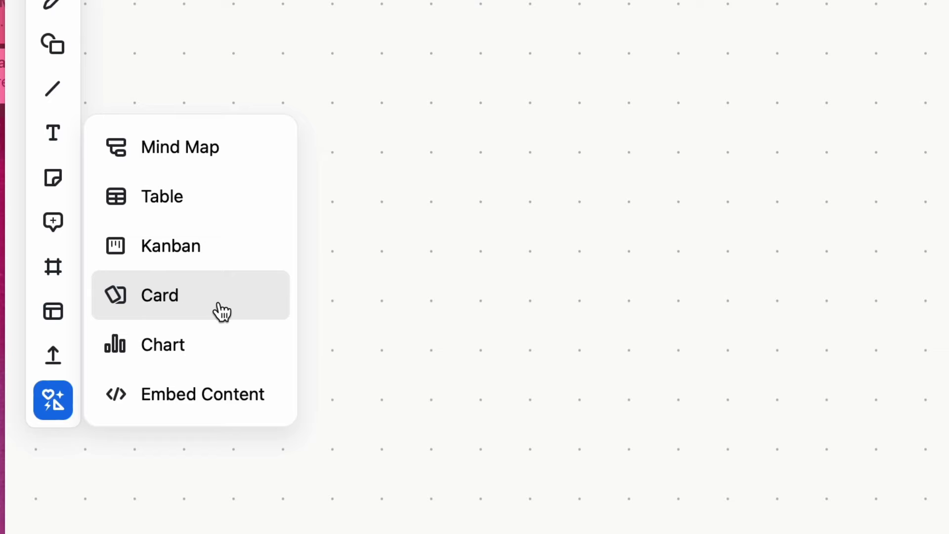
Place a new standalone Zoom card on the empty canvas and title it Write Essay.
{"action": "left_click", "coordinate": [221, 310]}
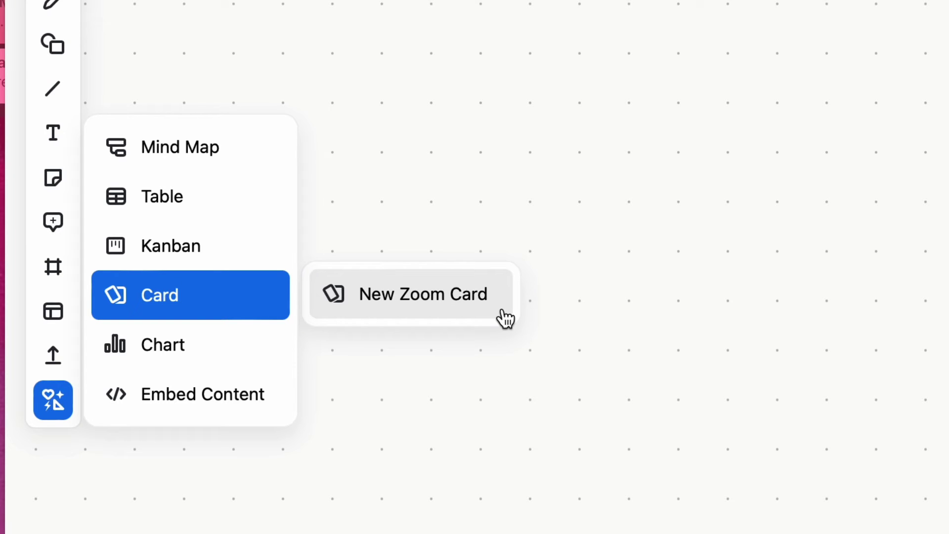
{"action": "left_click", "coordinate": [505, 319]}
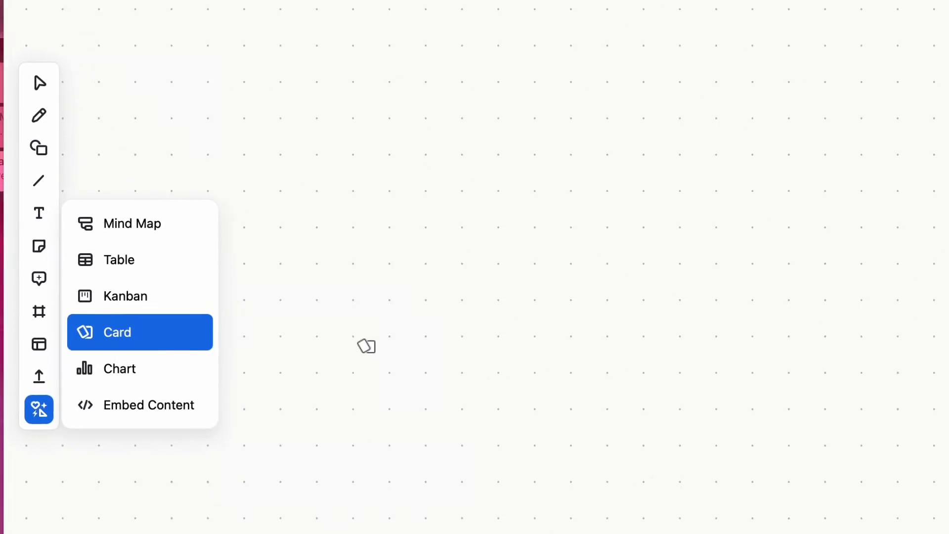
{"action": "left_click", "coordinate": [369, 321]}
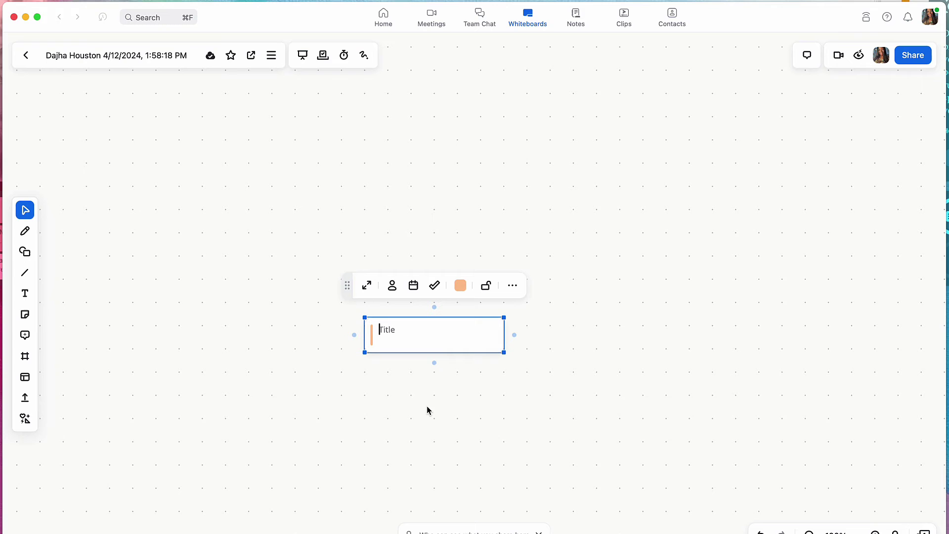
{"action": "type", "text": "Write Essay"}
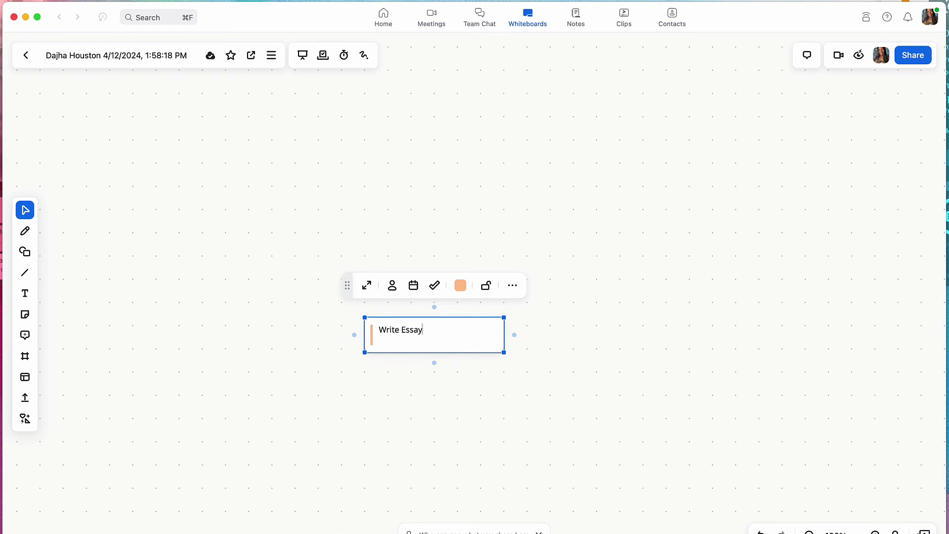
Assign the Write Essay card, set its due date to Apr 06, and colour it blue.
{"action": "left_click", "coordinate": [391, 285]}
{"action": "left_click", "coordinate": [398, 357]}
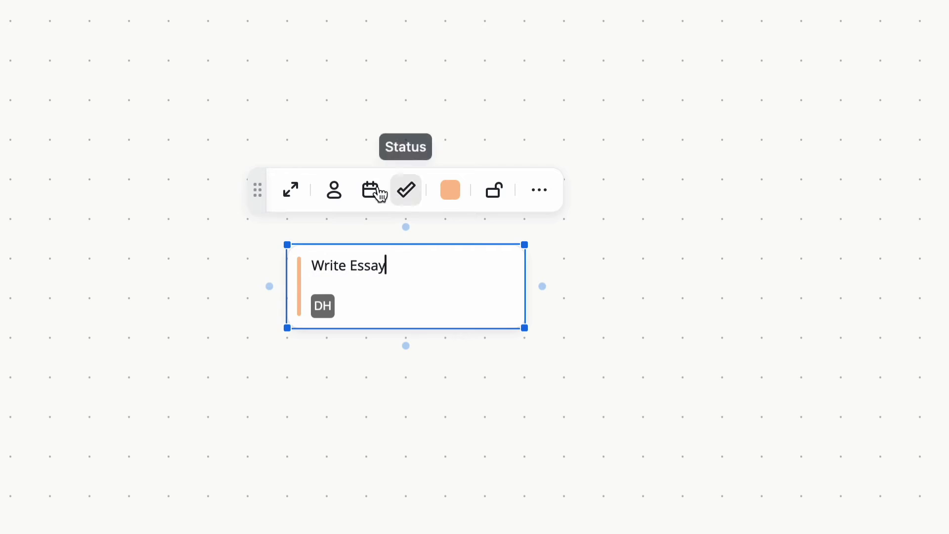
{"action": "left_click", "coordinate": [380, 193]}
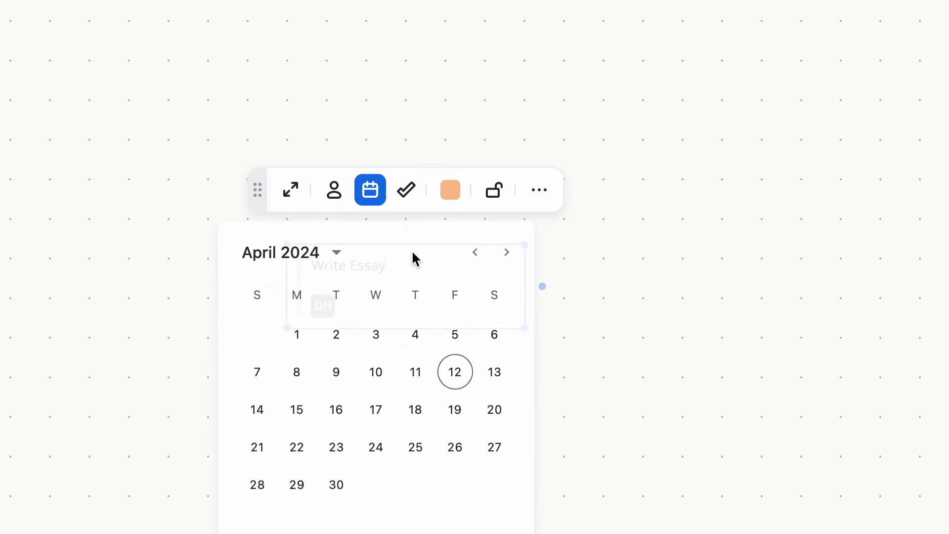
{"action": "left_click", "coordinate": [490, 334]}
{"action": "left_click", "coordinate": [450, 192]}
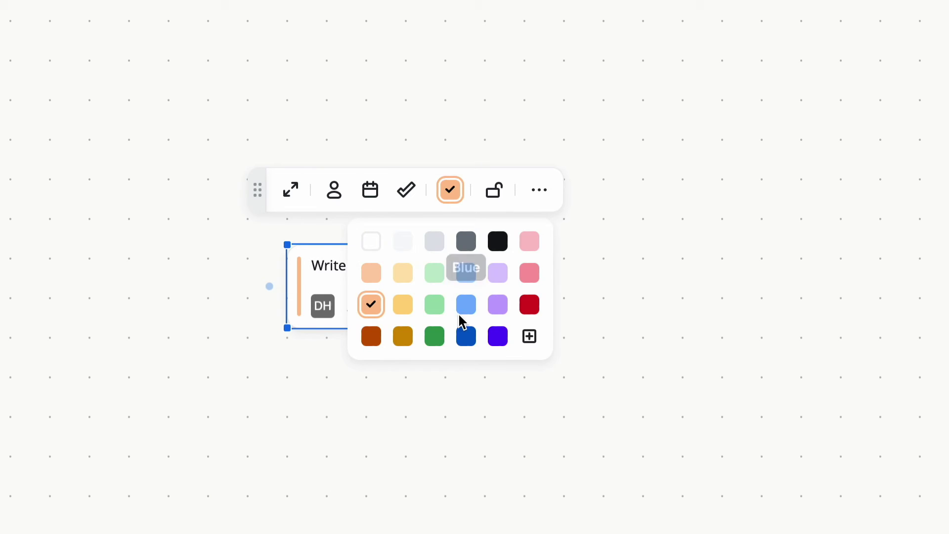
{"action": "left_click", "coordinate": [465, 304]}
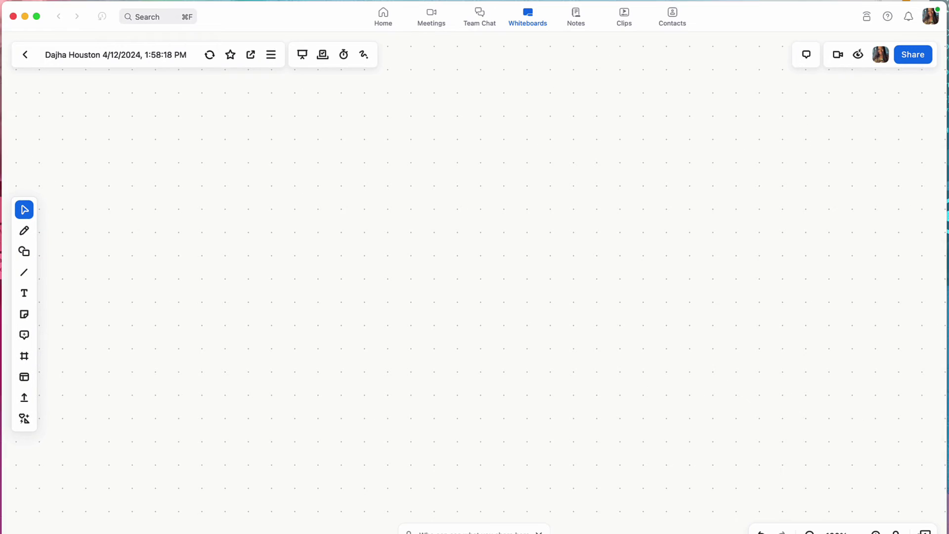
Insert the default donut chart with sample segments A–F onto the board.
{"action": "left_click", "coordinate": [24, 421]}
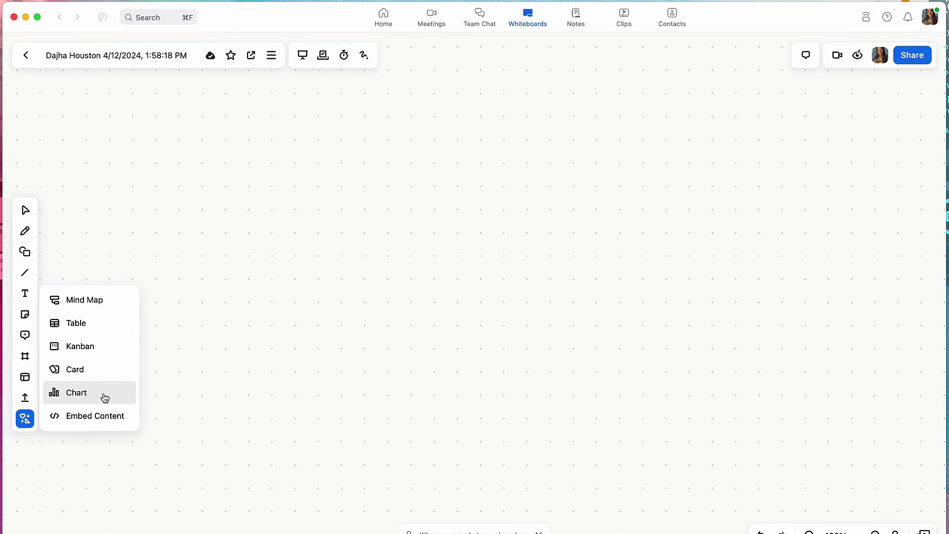
{"action": "left_click", "coordinate": [105, 398]}
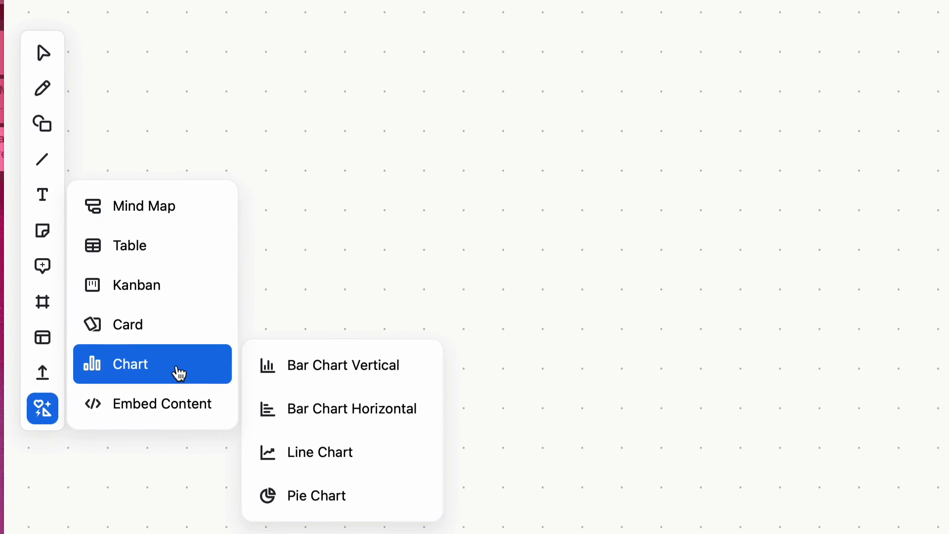
{"action": "left_click", "coordinate": [387, 500]}
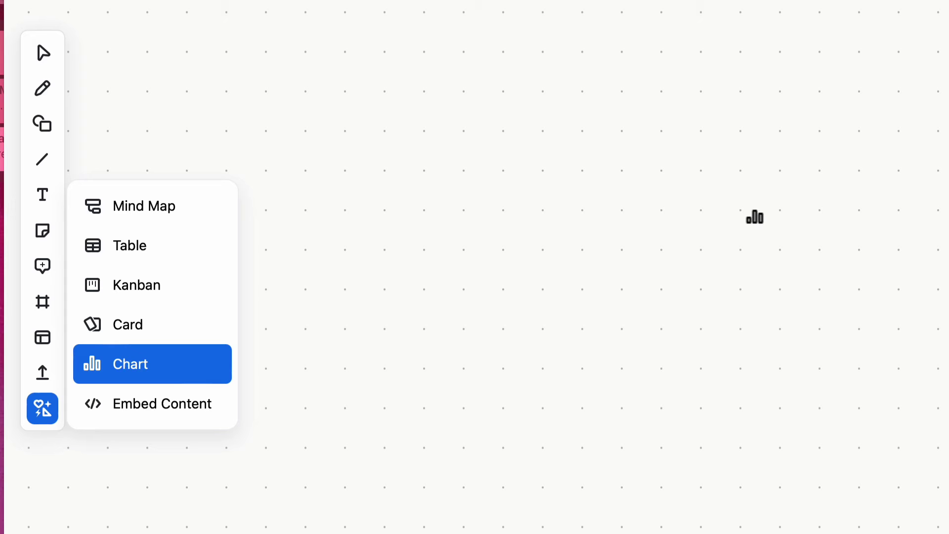
{"action": "left_click", "coordinate": [755, 217]}
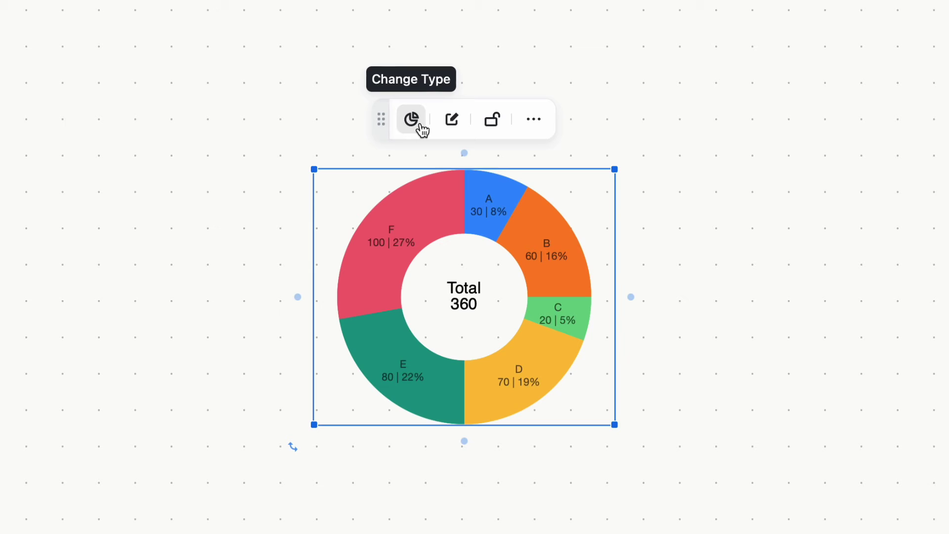
Open the chart's data editor and toggle the slice values off and back on.
{"action": "left_click", "coordinate": [459, 130]}
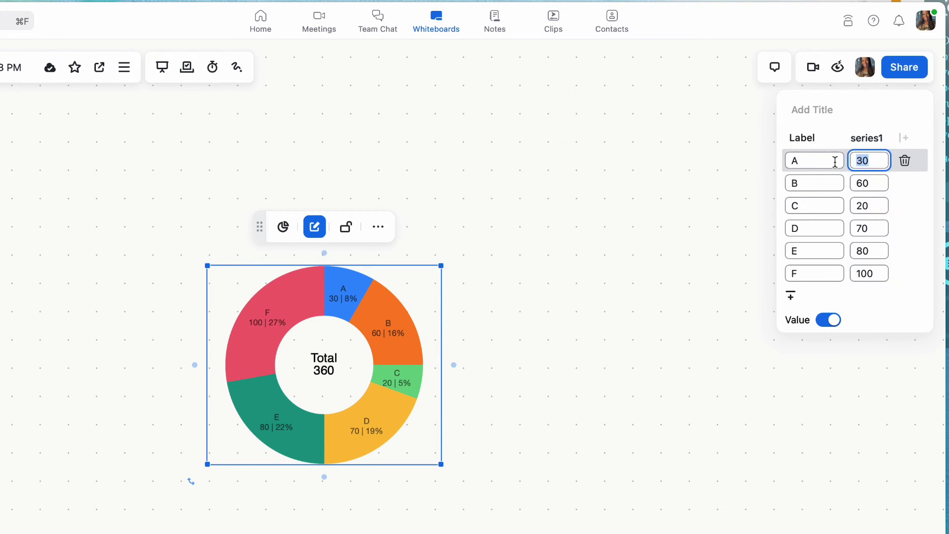
{"action": "double_click", "coordinate": [832, 161]}
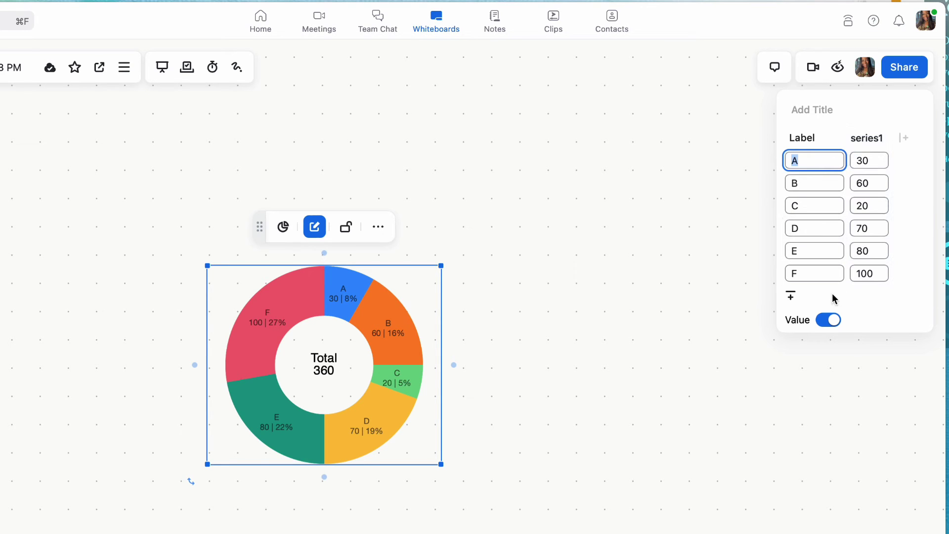
{"action": "left_click", "coordinate": [832, 321]}
{"action": "left_click", "coordinate": [832, 322]}
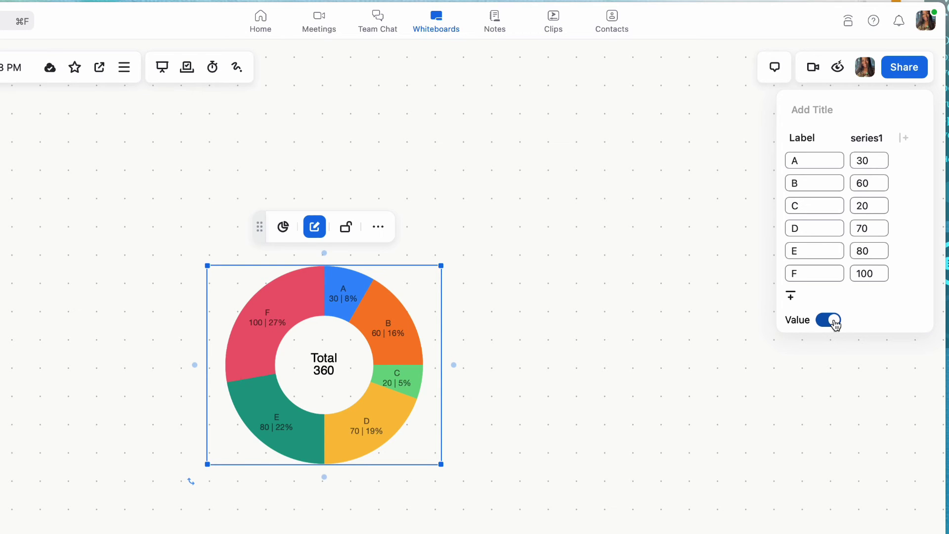
Enter the title 'This is a title', set E to 89, and add an F row of 100.
{"action": "left_click", "coordinate": [813, 111]}
{"action": "type", "text": "T"}
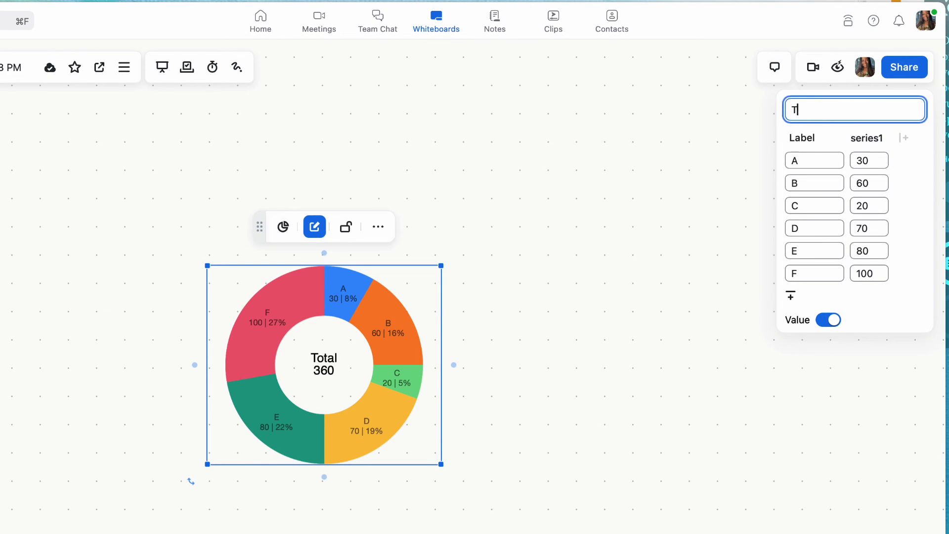
{"action": "type", "text": "his is a title"}
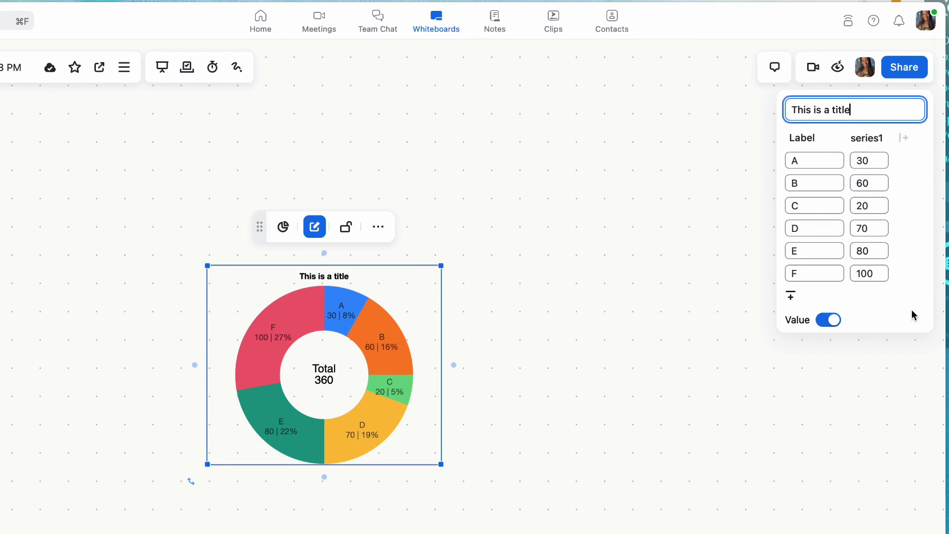
{"action": "left_click", "coordinate": [862, 251]}
{"action": "type", "text": "89"}
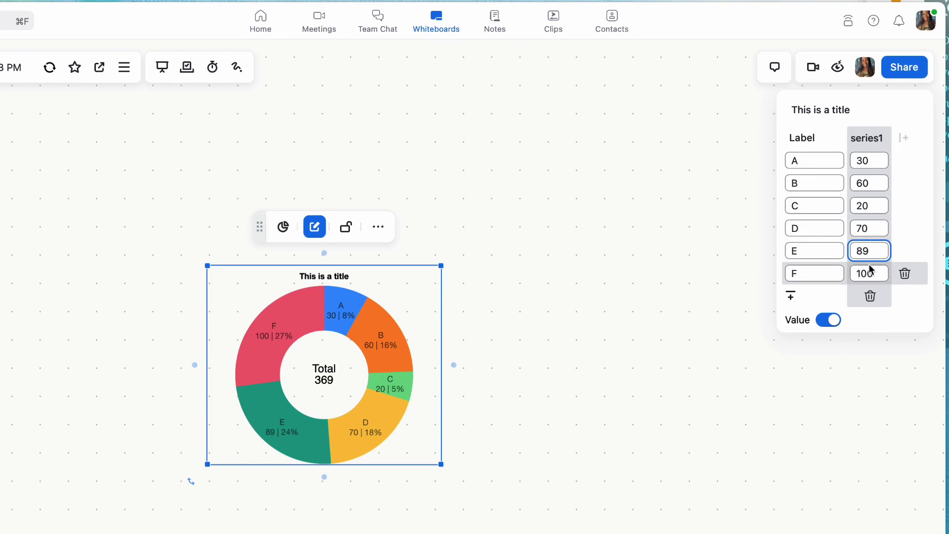
{"action": "left_click", "coordinate": [790, 295]}
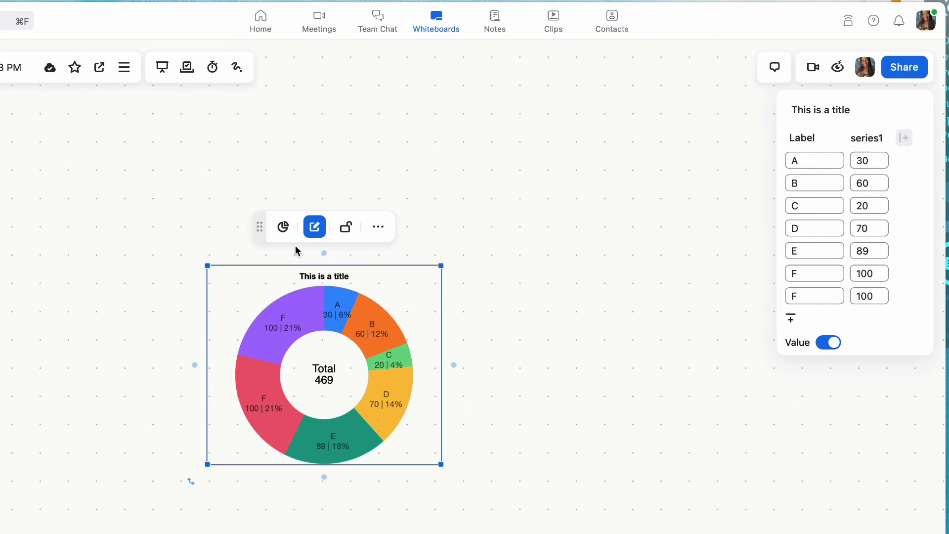
Close the data editor and switch the chart to horizontal bars, vertical bars, then line.
{"action": "left_click", "coordinate": [314, 232]}
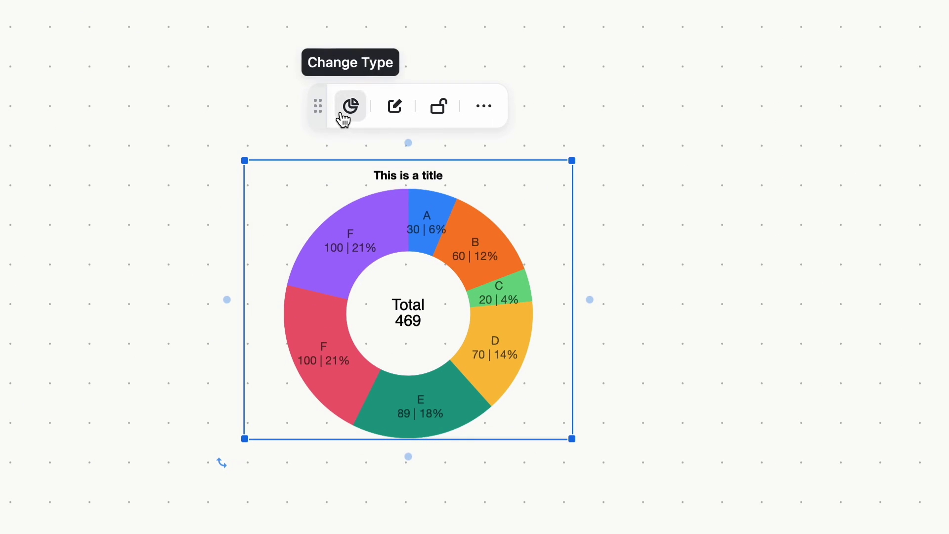
{"action": "left_click", "coordinate": [350, 113]}
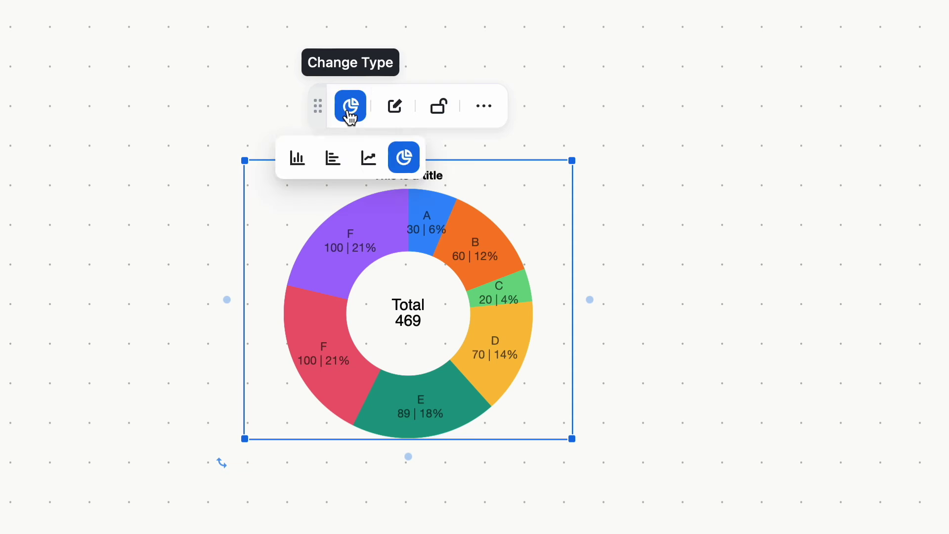
{"action": "left_click", "coordinate": [335, 155]}
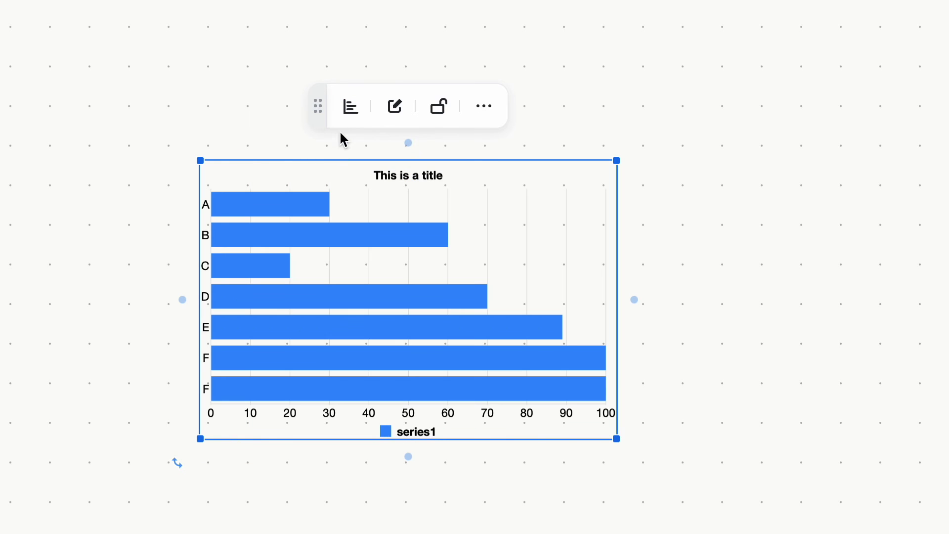
{"action": "left_click", "coordinate": [350, 112]}
{"action": "left_click", "coordinate": [303, 161]}
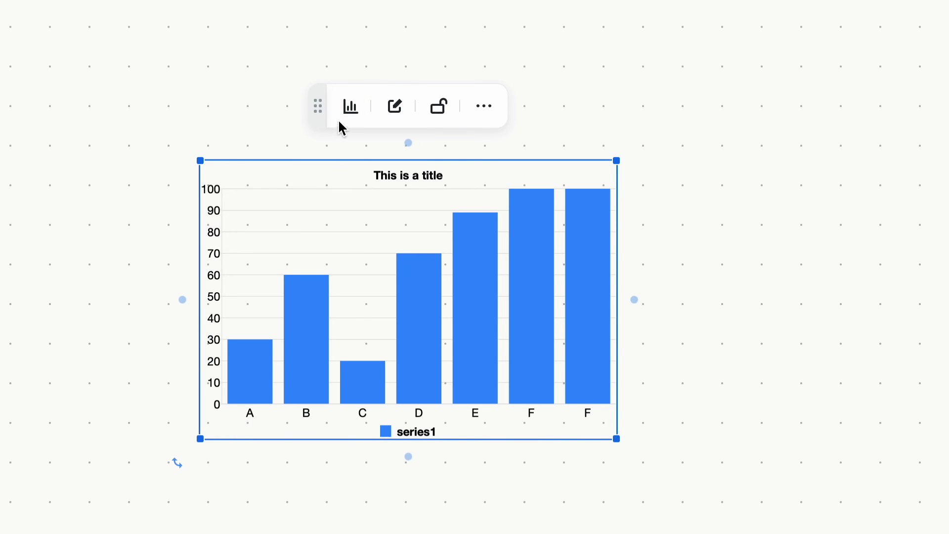
{"action": "left_click", "coordinate": [349, 113]}
{"action": "left_click", "coordinate": [384, 166]}
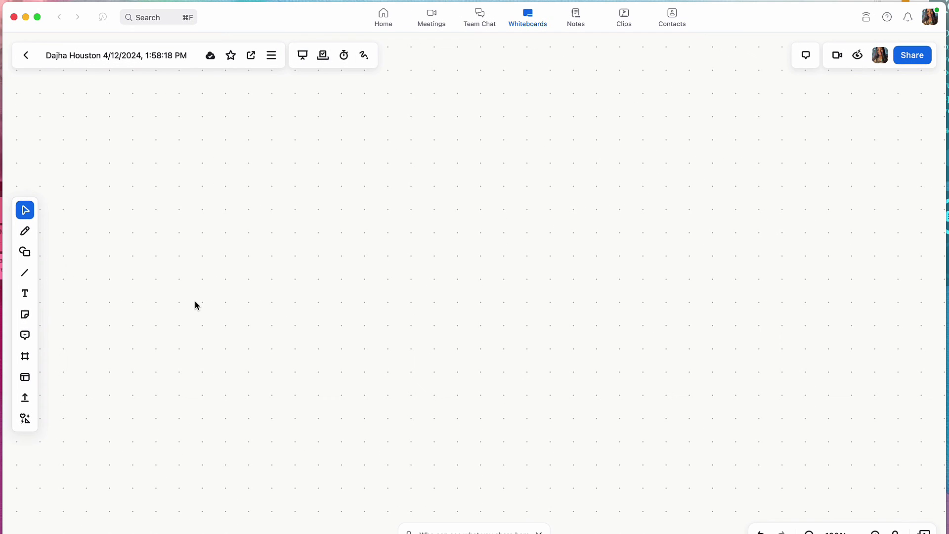
Choose Embed Content from More Tools to bring up the Embed iFrame Code Snippet dialog.
{"action": "left_click", "coordinate": [24, 419]}
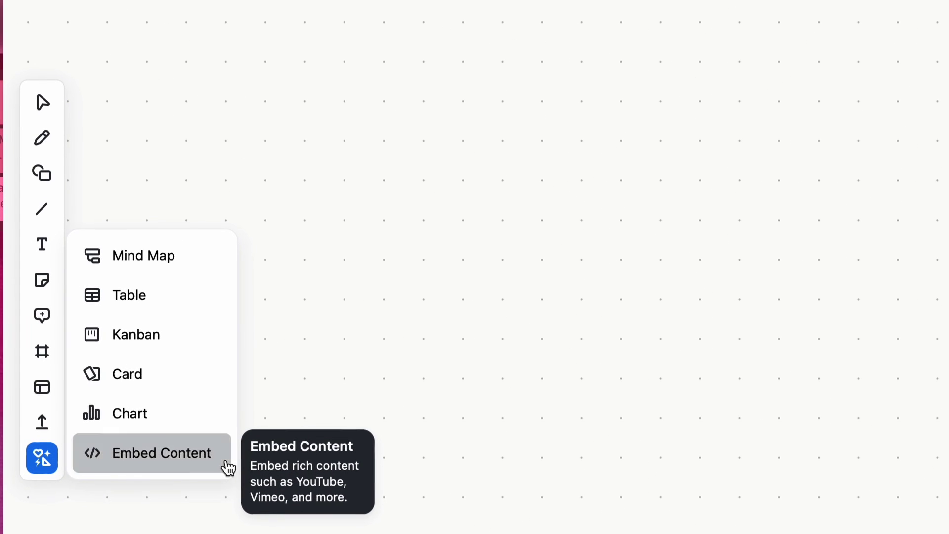
{"action": "left_click", "coordinate": [228, 467]}
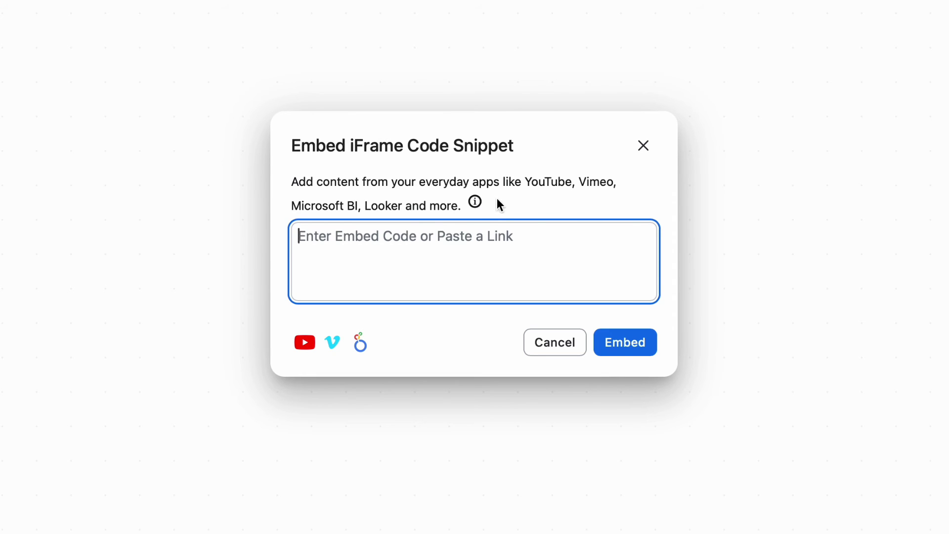
{"action": "left_click", "coordinate": [476, 202]}
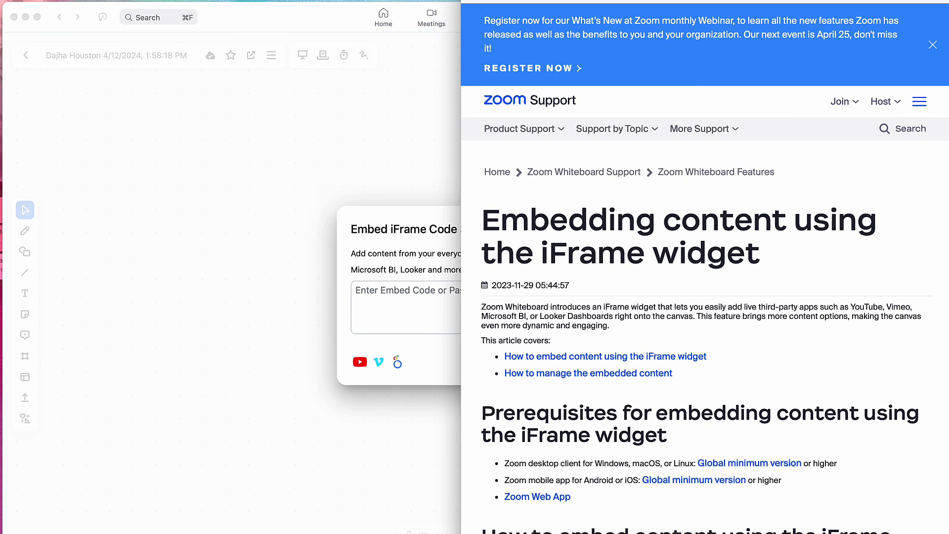
{"action": "scroll", "coordinate": [667, 420], "scroll_direction": "down", "scroll_amount": 5}
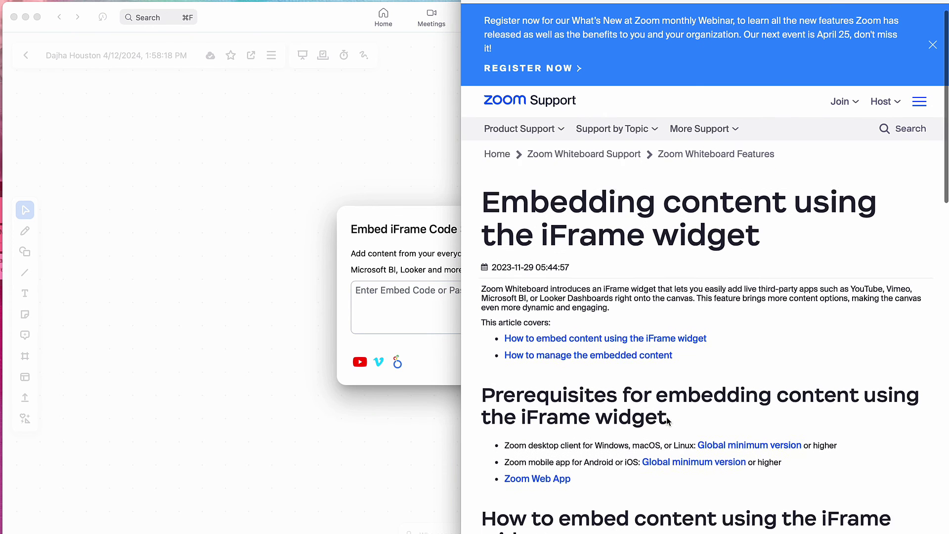
{"action": "scroll", "coordinate": [667, 421], "scroll_direction": "down", "scroll_amount": 4}
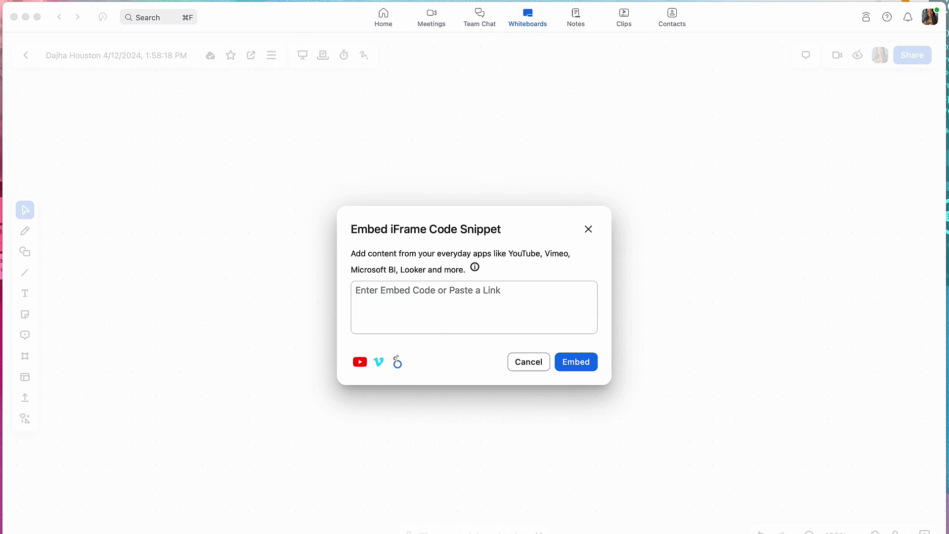
Paste the YouTube link and embed the 'Teaching With Technology' video on the board.
{"action": "left_click", "coordinate": [390, 290]}
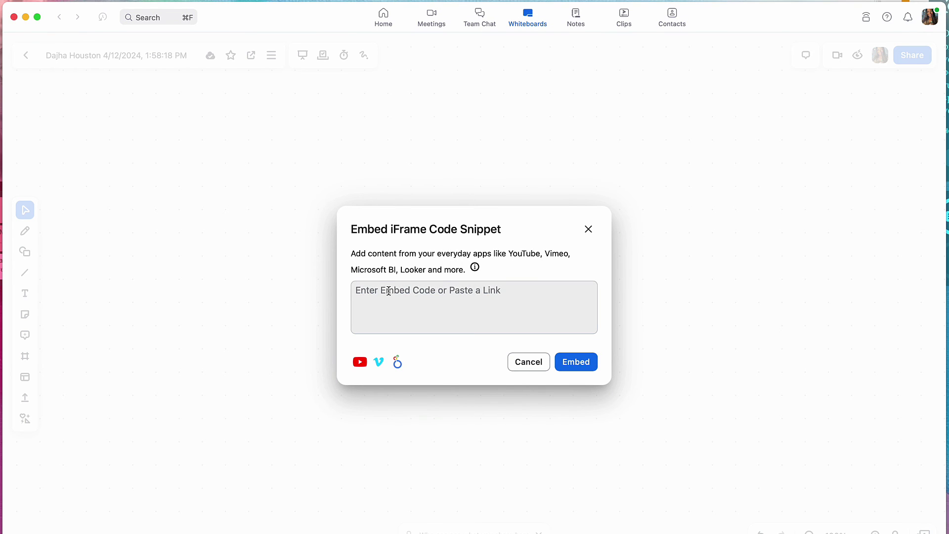
{"action": "left_click", "coordinate": [389, 291]}
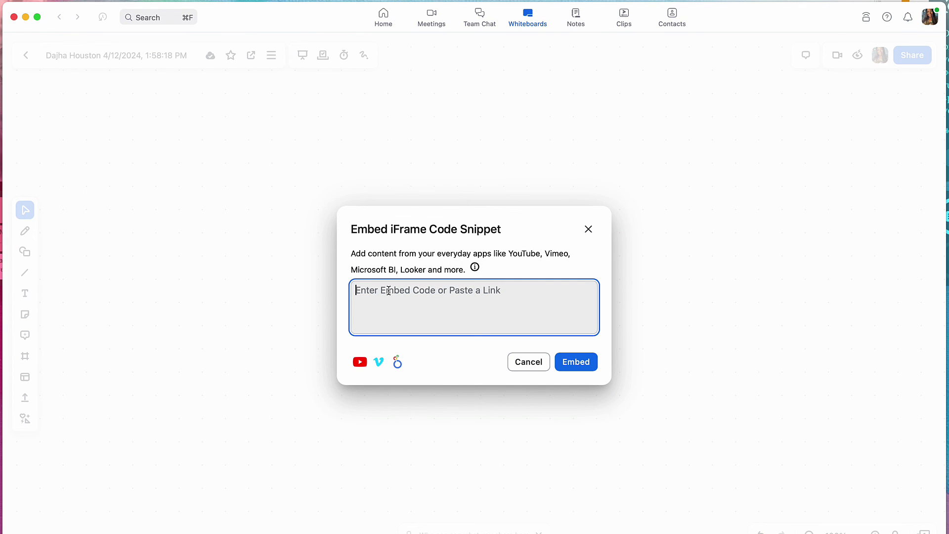
{"action": "type", "text": "https://www.youtube.com/watch?v=NrFQ9658NiY&t=2s"}
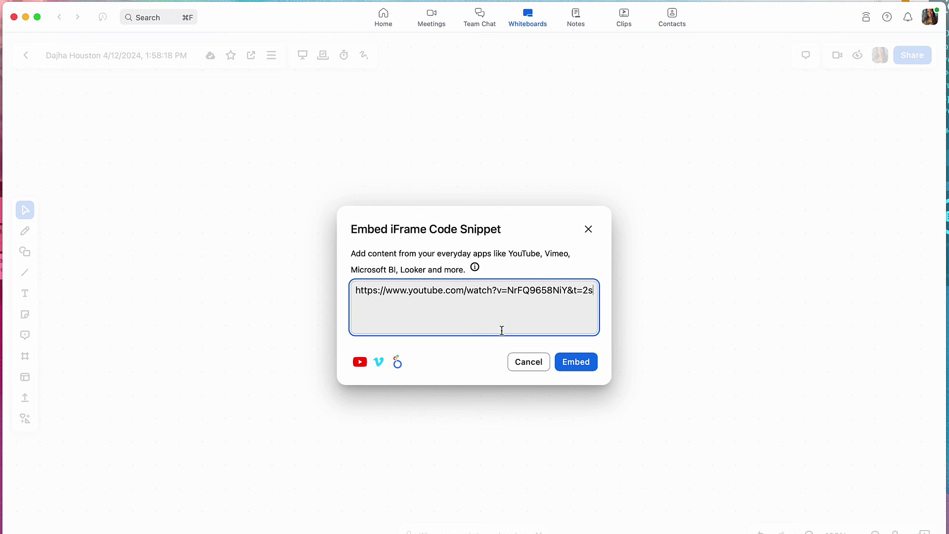
{"action": "left_click", "coordinate": [594, 369]}
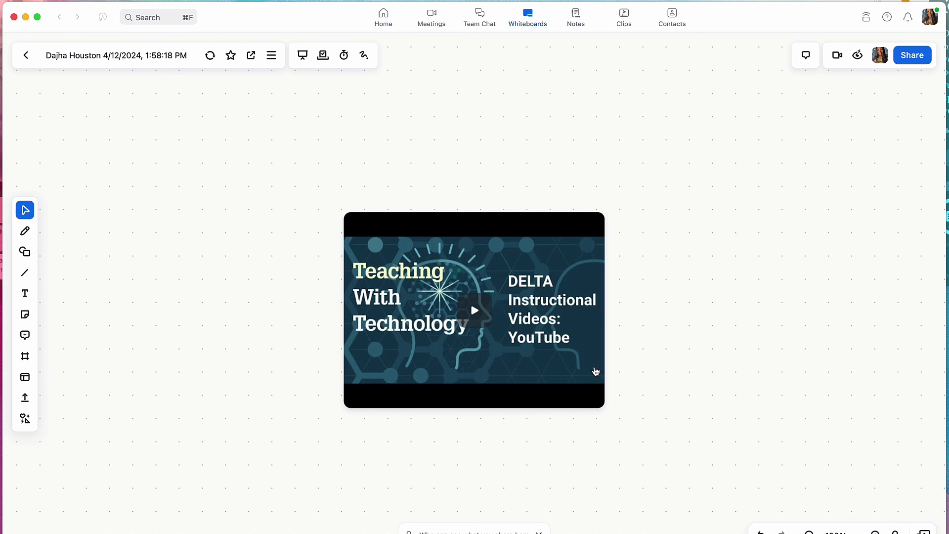
Play the embedded 'DELTA YouTube Channel Introduction' video, then pause it at 0:02.
{"action": "left_click", "coordinate": [479, 319]}
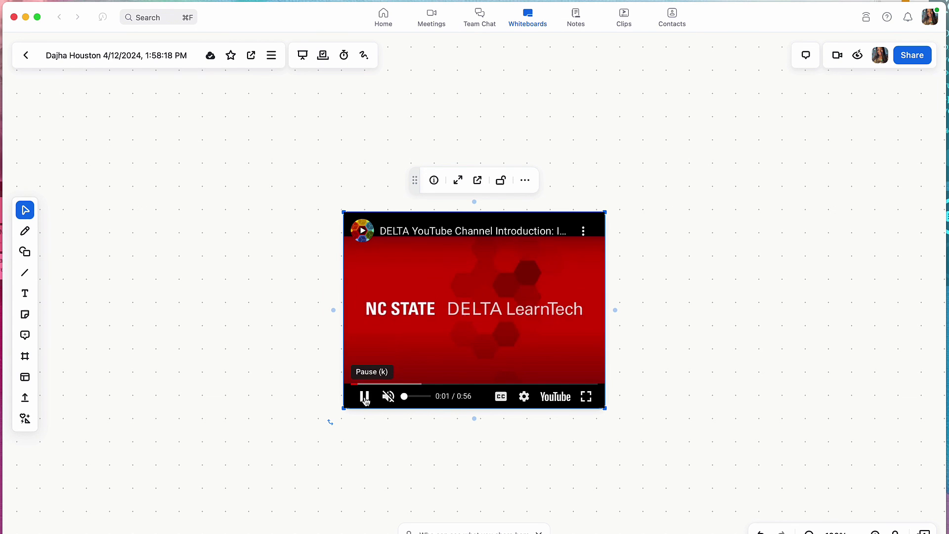
{"action": "left_click", "coordinate": [365, 398]}
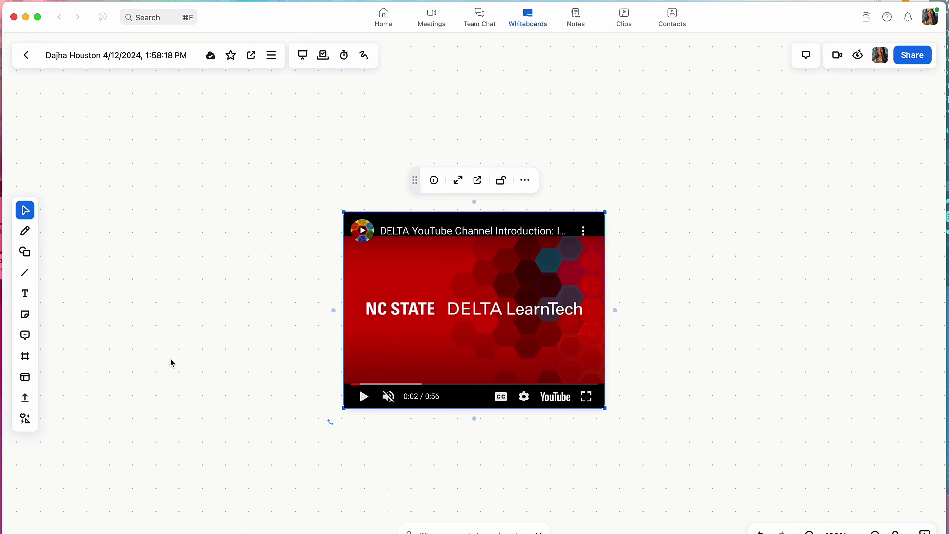